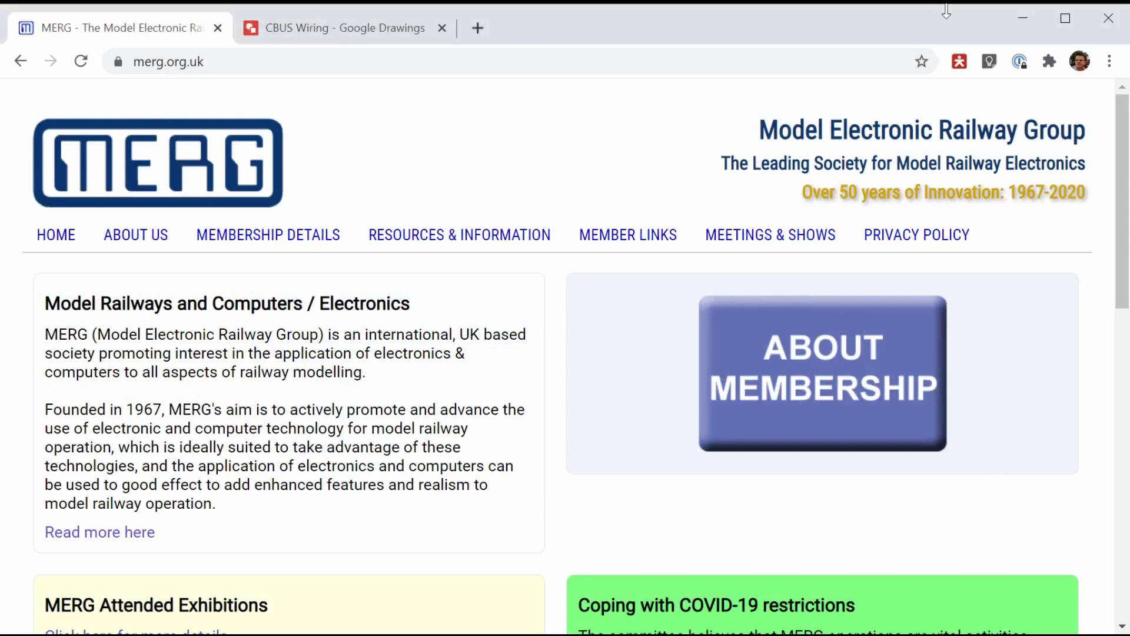
# Open the MERG Knowledgebase wiki from the member links
pyautogui.click(362, 26)
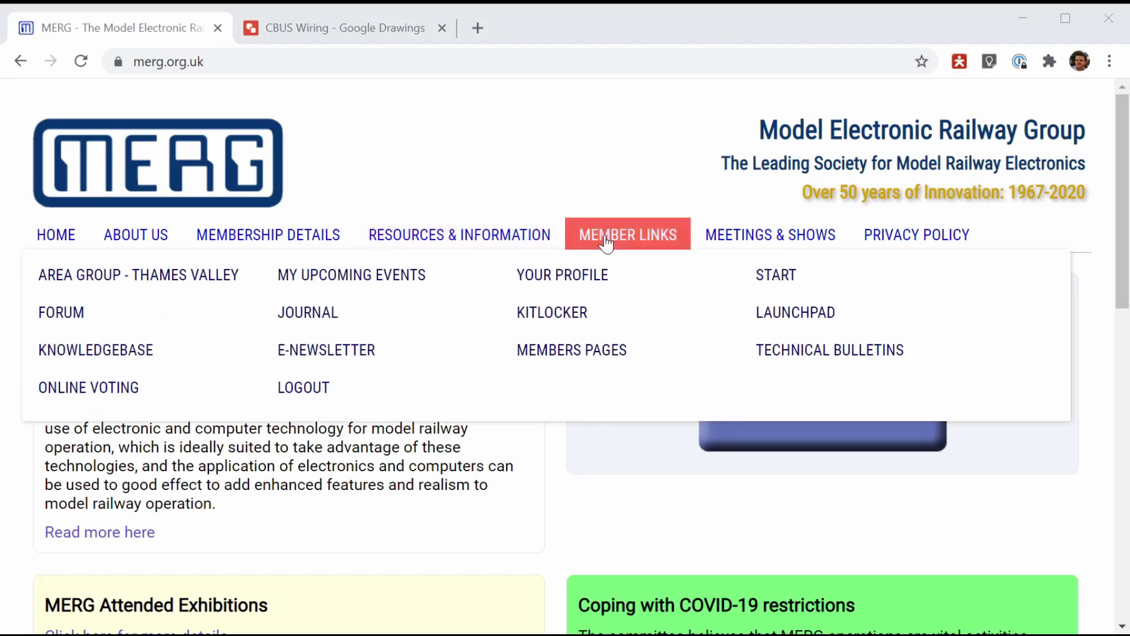
pyautogui.moveTo(628, 236)
pyautogui.click(91, 359)
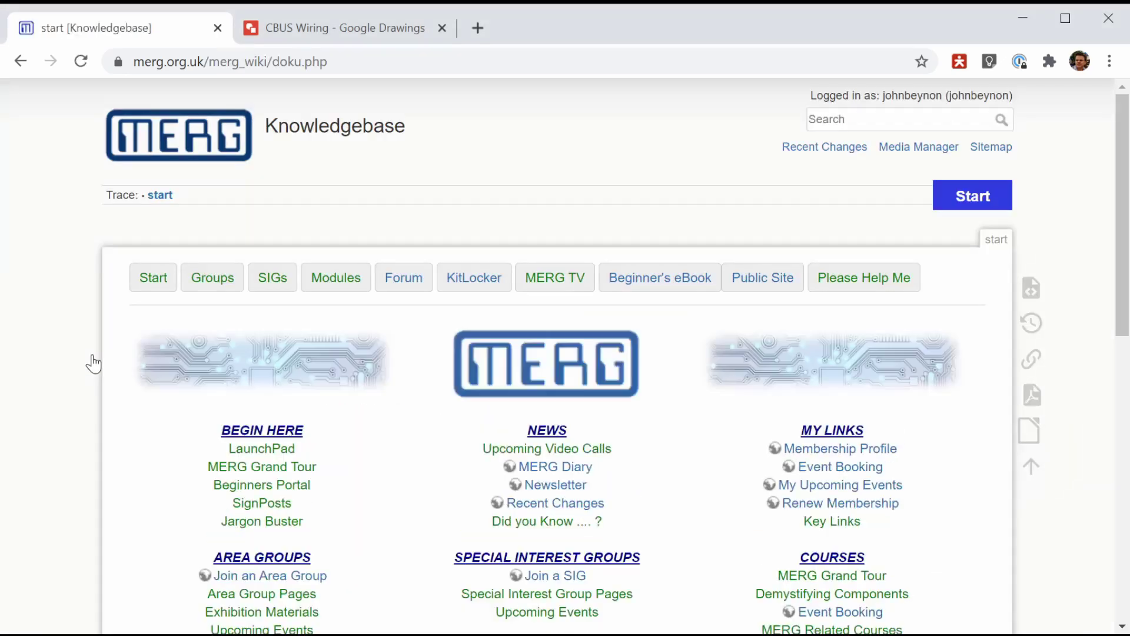
pyautogui.scroll(-1, 286, 499)
pyautogui.scroll(-9, 287, 497)
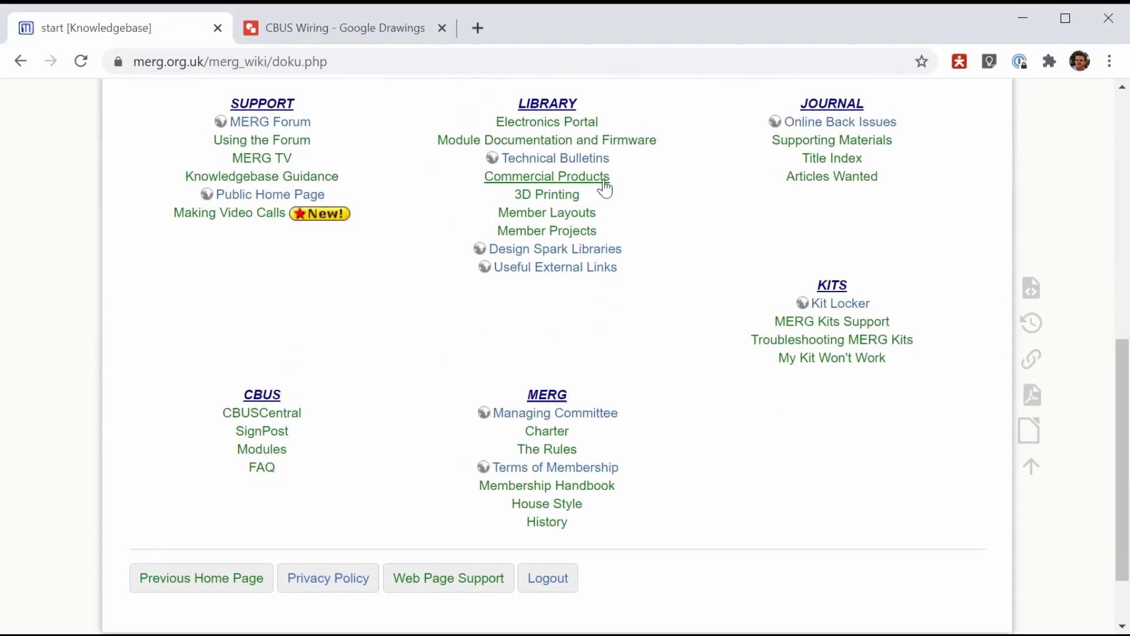
# Follow Module Documentation and Firmware to the CBUS FLiM Configuration Utility (FCU) homepage
pyautogui.click(604, 142)
pyautogui.scroll(-13, 471, 442)
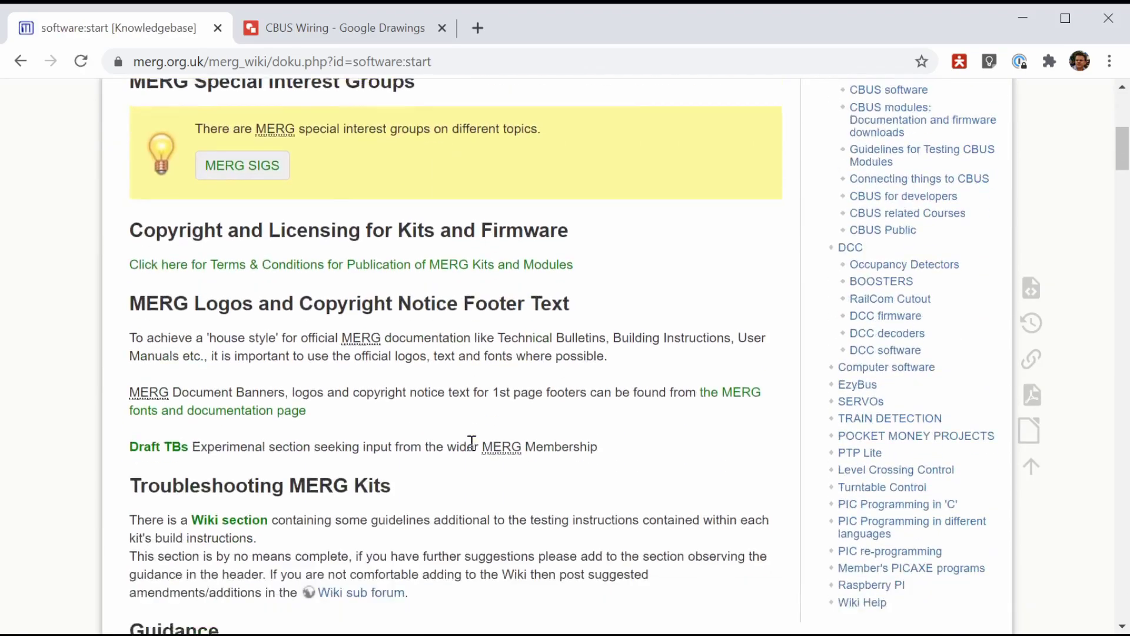
pyautogui.scroll(-11, 471, 442)
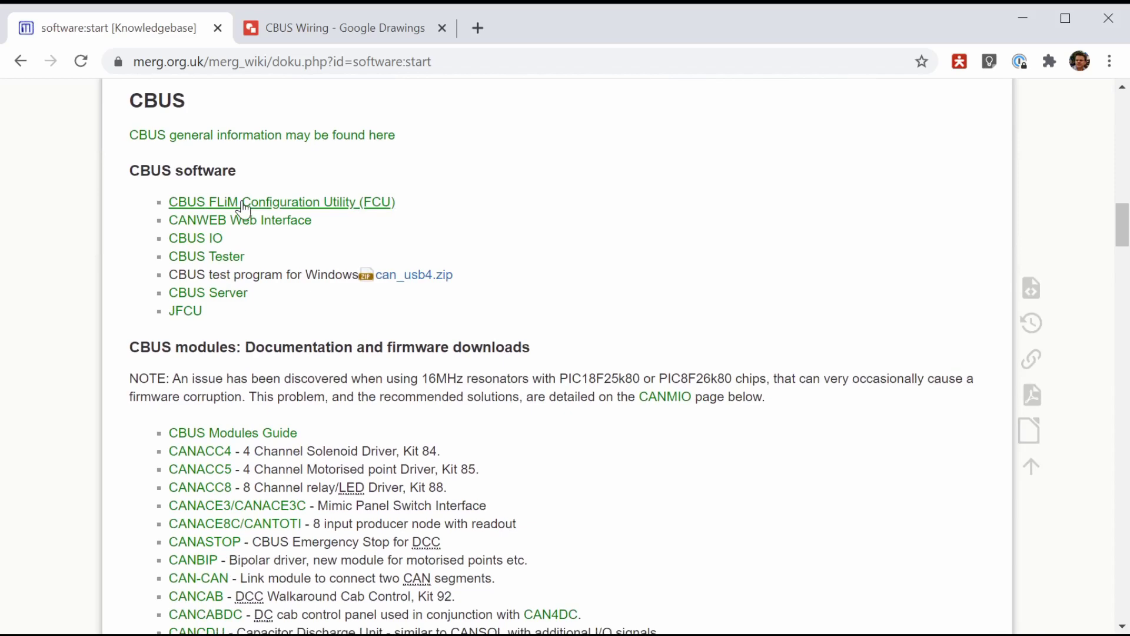
pyautogui.click(244, 203)
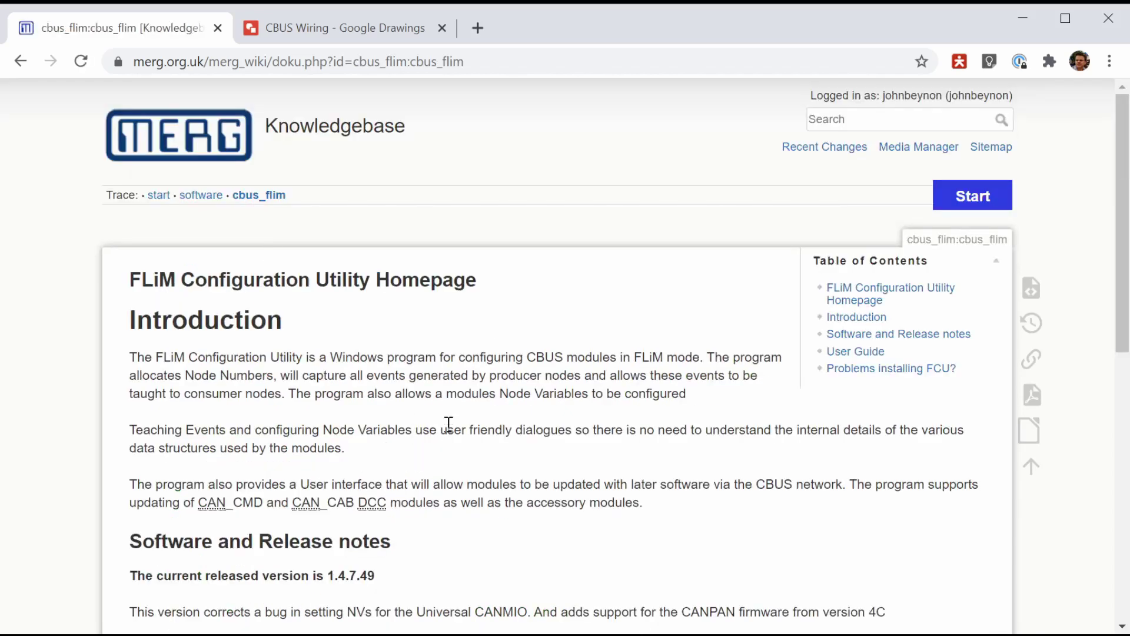
pyautogui.scroll(-5, 448, 424)
pyautogui.scroll(-3, 444, 415)
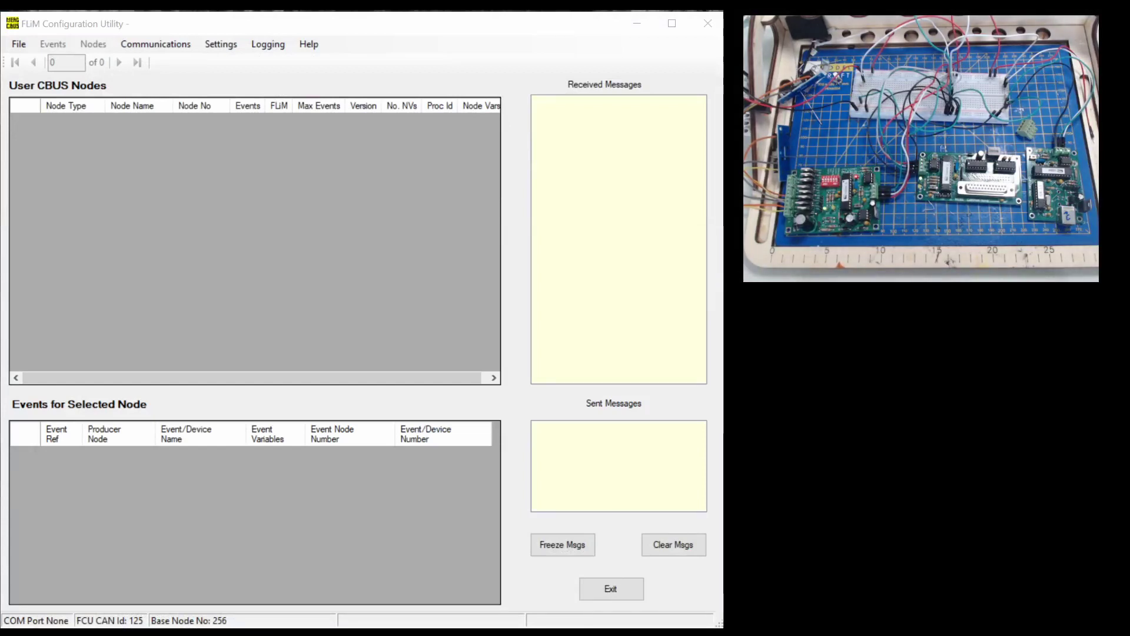
# Create a new FCU configuration named DEMO2, keeping base node number 256
pyautogui.click(19, 44)
pyautogui.click(37, 58)
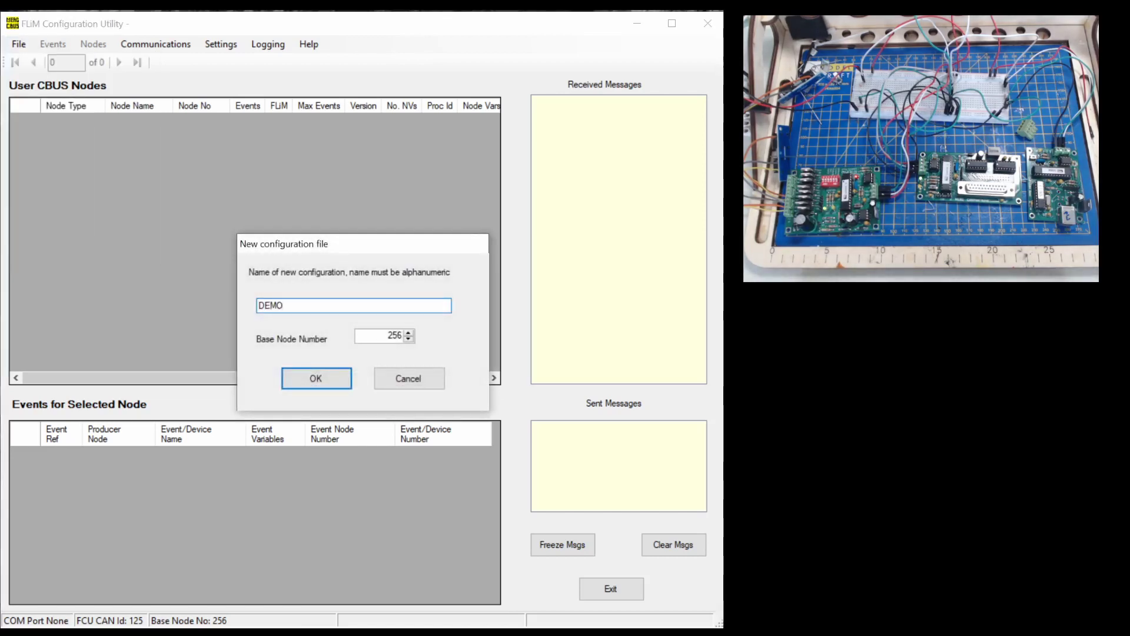
pyautogui.write('DEMO')
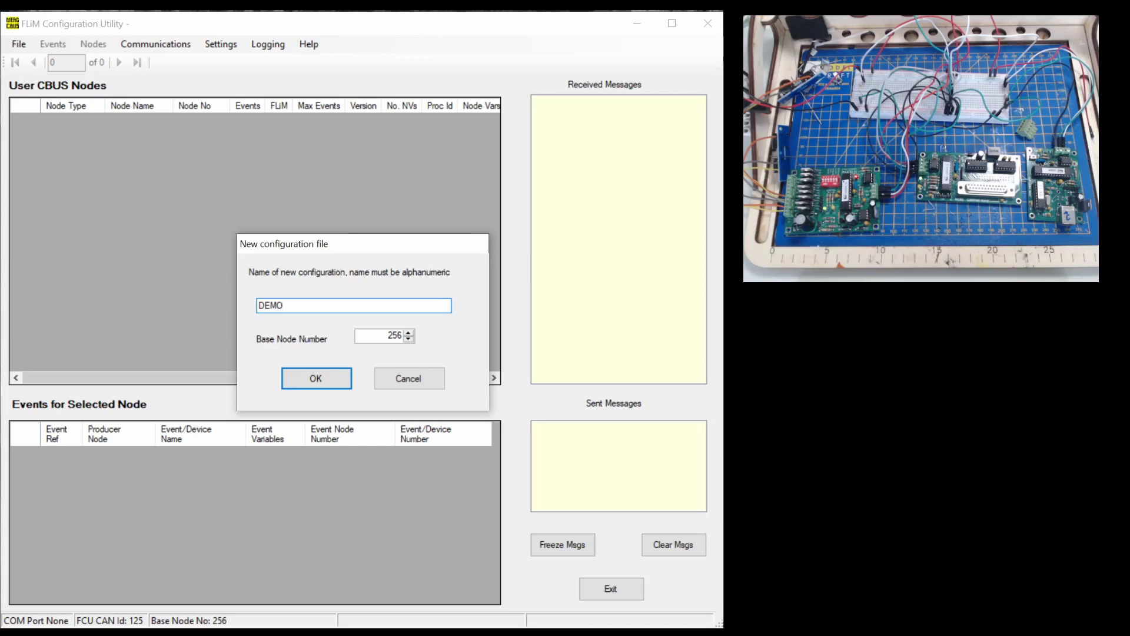
pyautogui.press('Return')
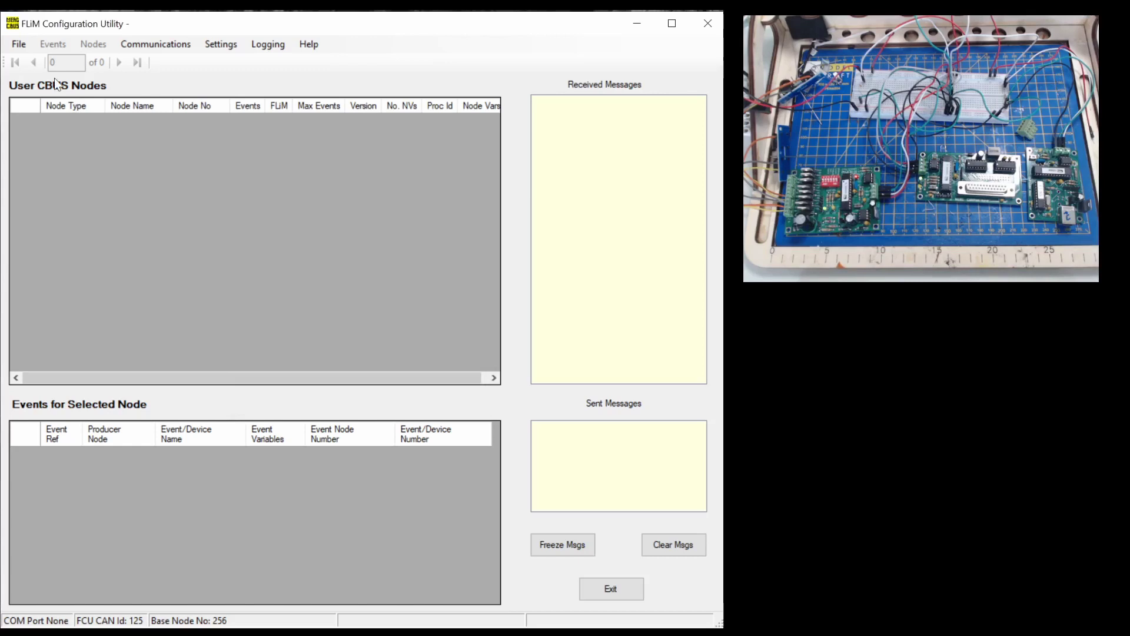
pyautogui.click(19, 44)
pyautogui.click(26, 58)
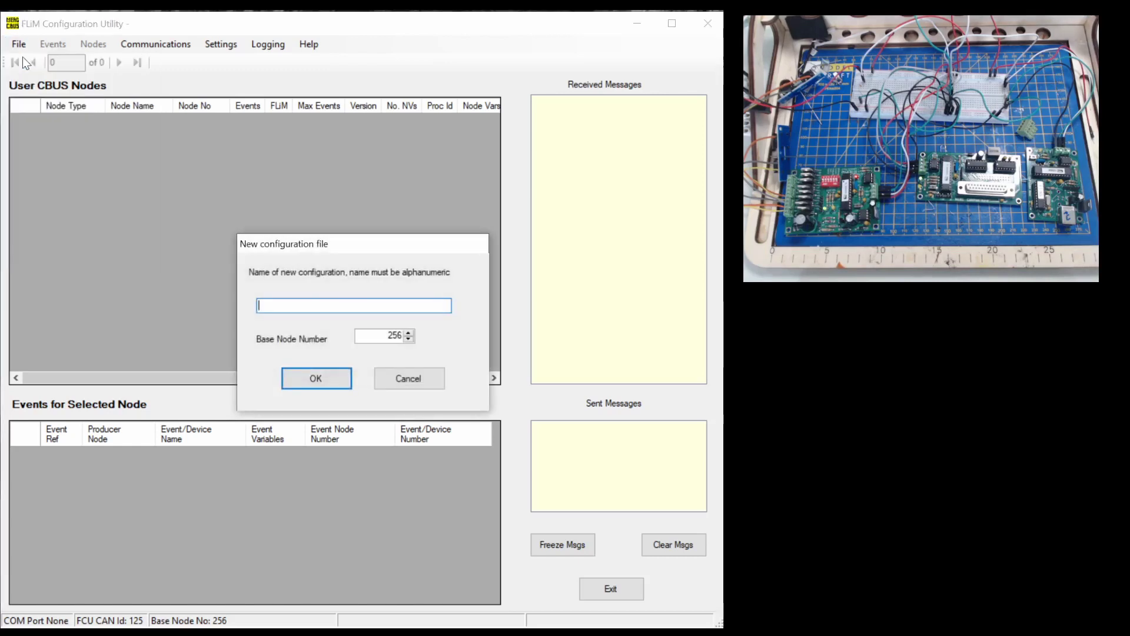
pyautogui.write('DEMO2')
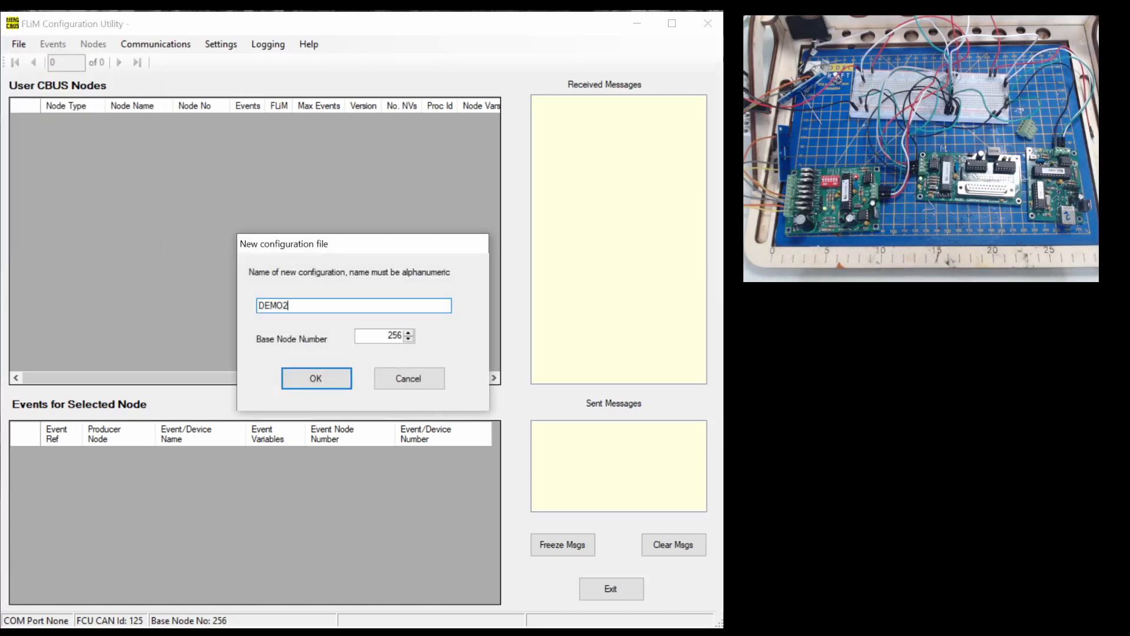
pyautogui.press('Return')
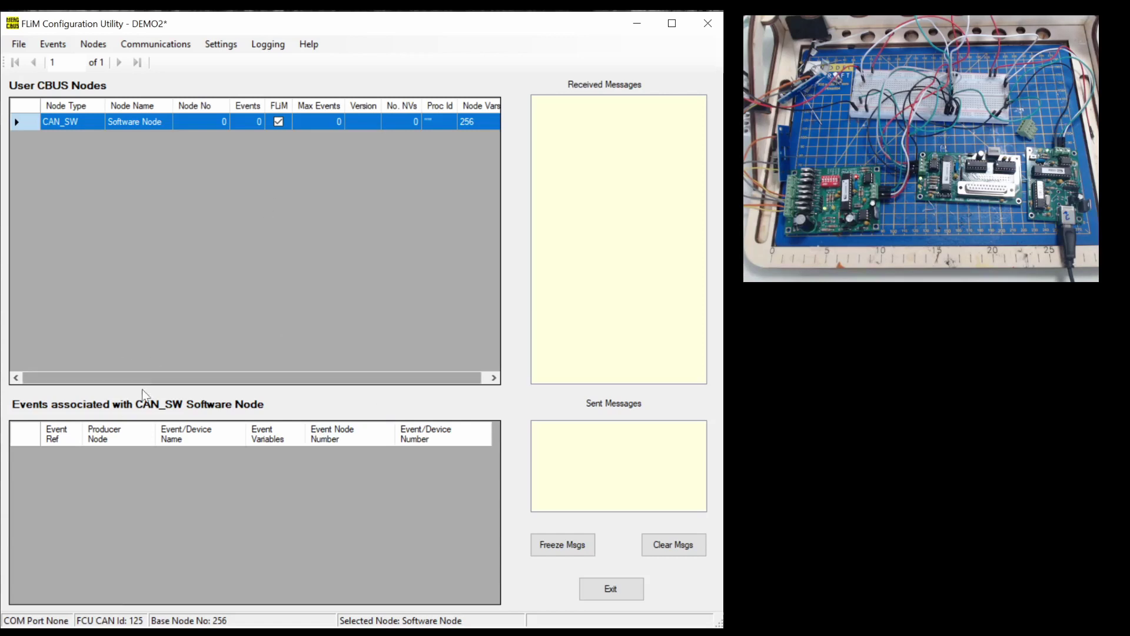
# Try Start Comms from the Communications menu, cancelling the port selection each time
pyautogui.click(174, 48)
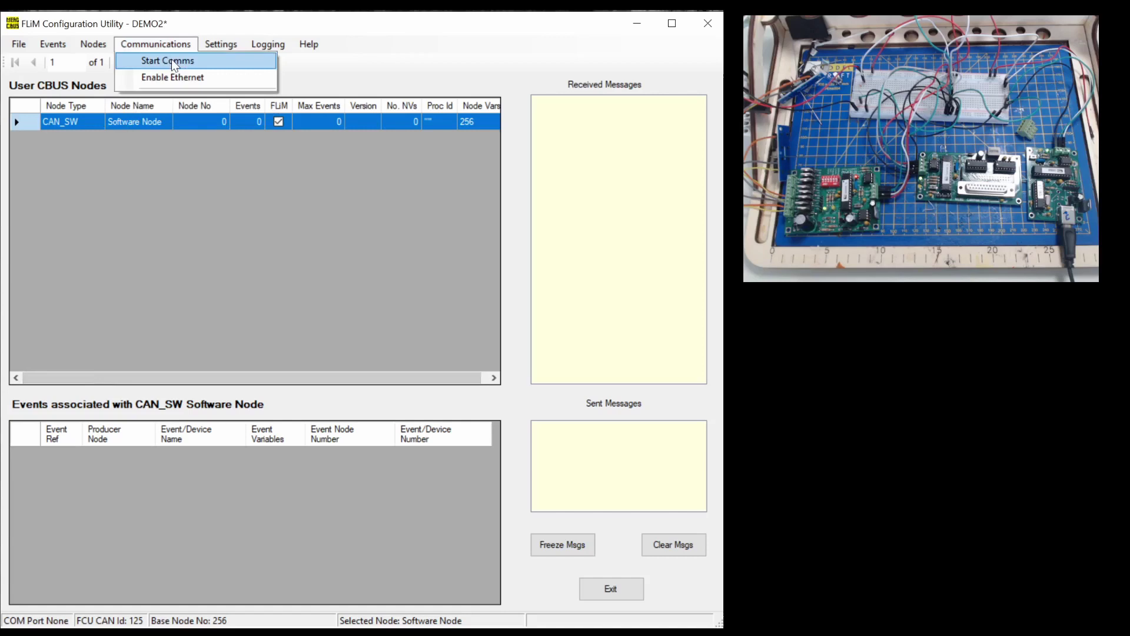
pyautogui.click(172, 61)
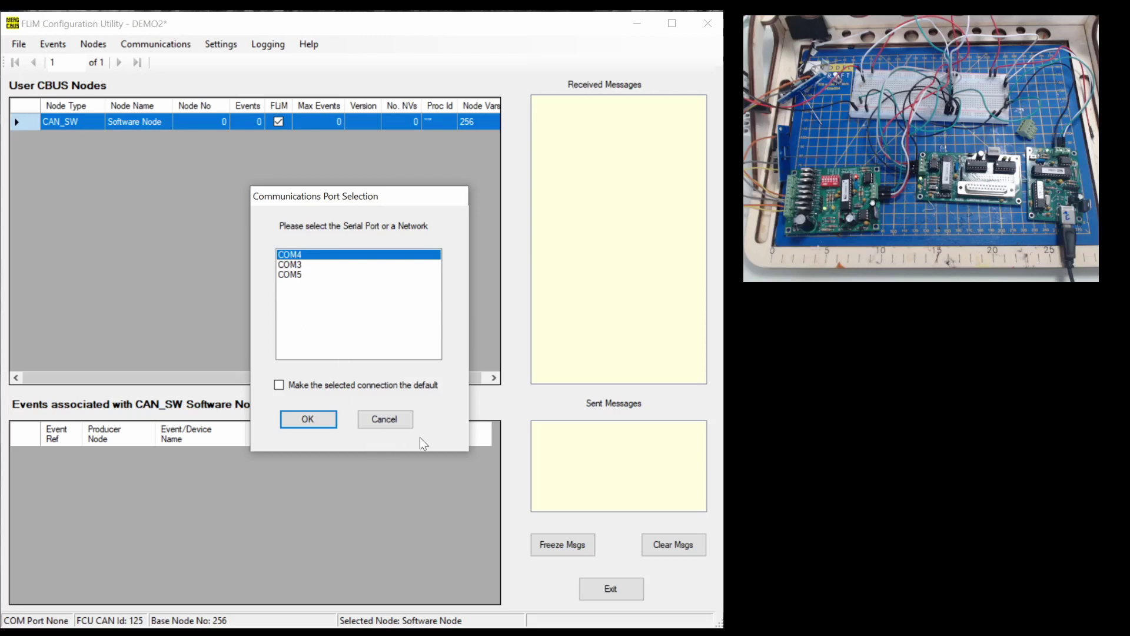
pyautogui.click(389, 415)
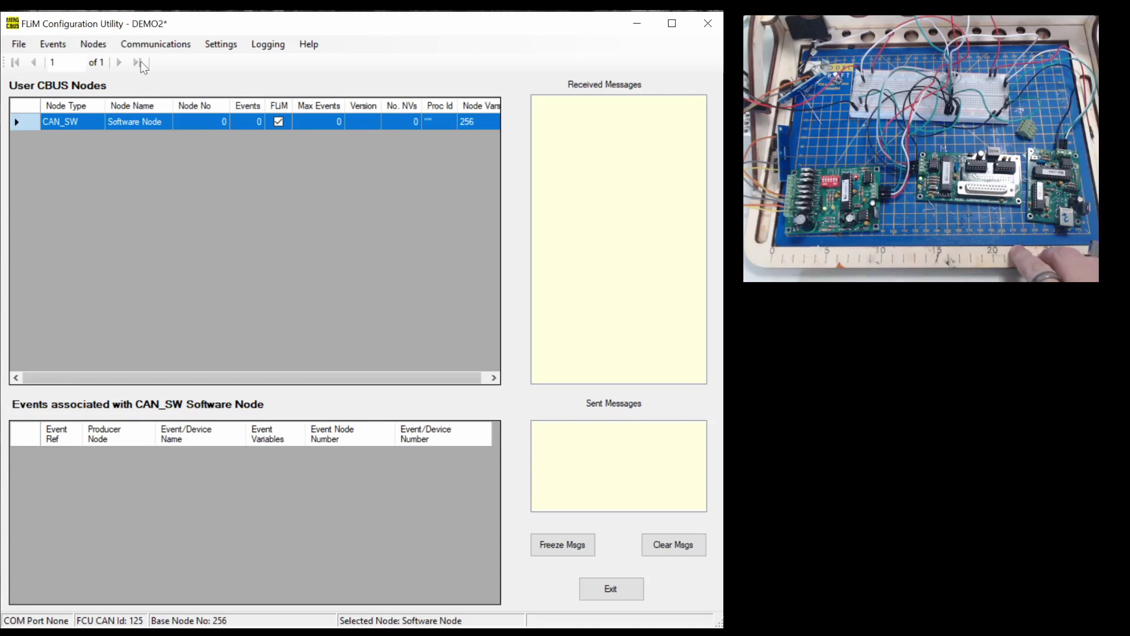
pyautogui.click(166, 46)
pyautogui.click(170, 59)
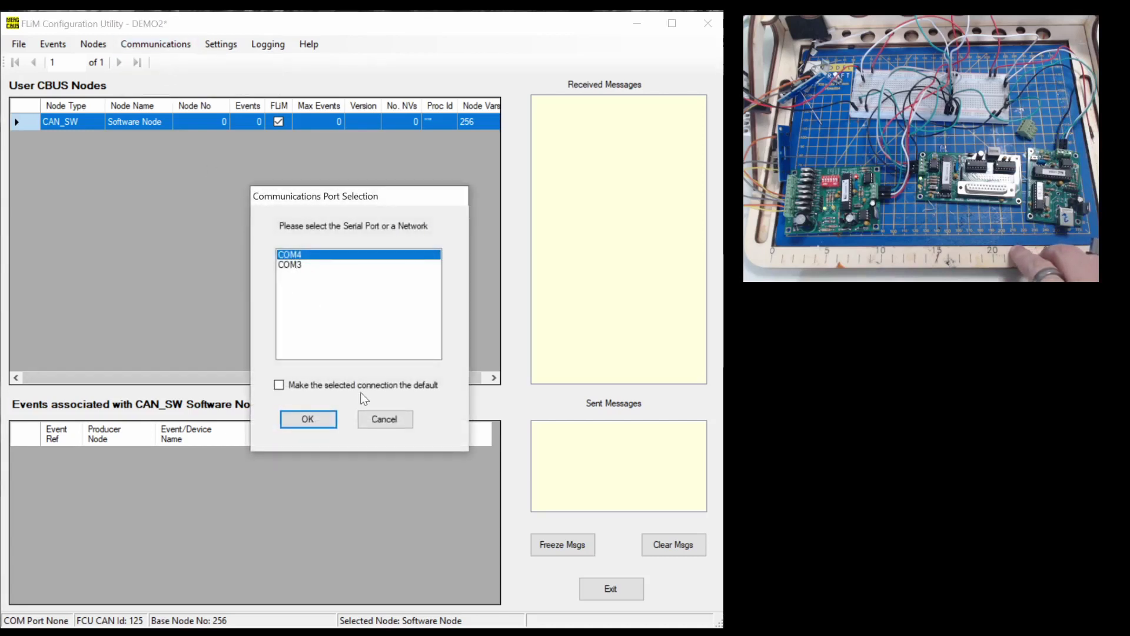
pyautogui.click(383, 419)
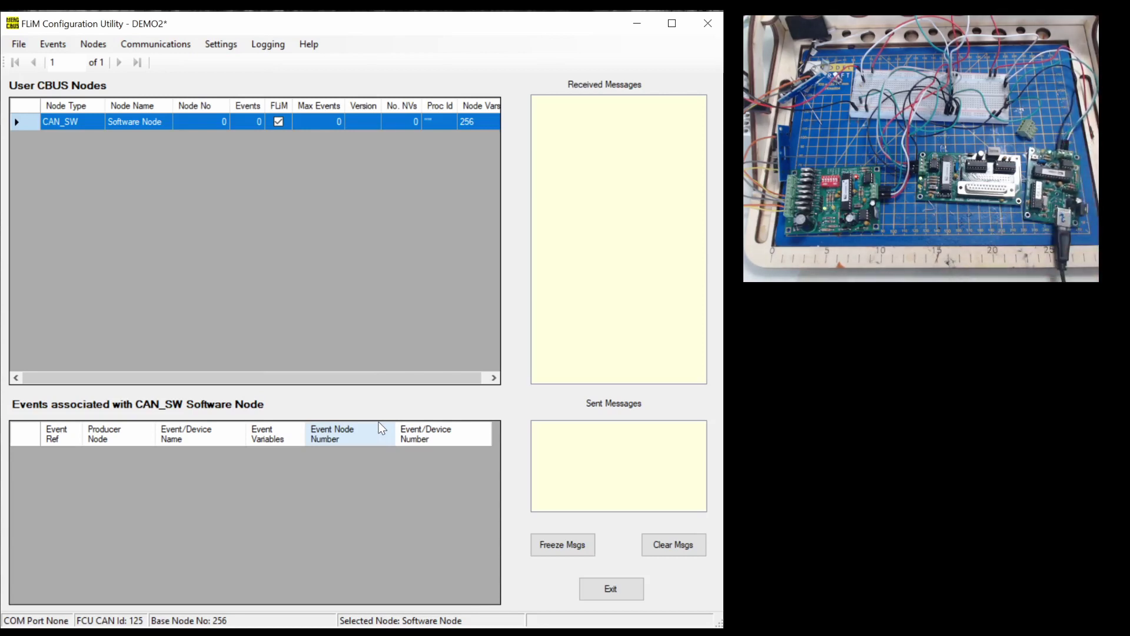
pyautogui.click(179, 45)
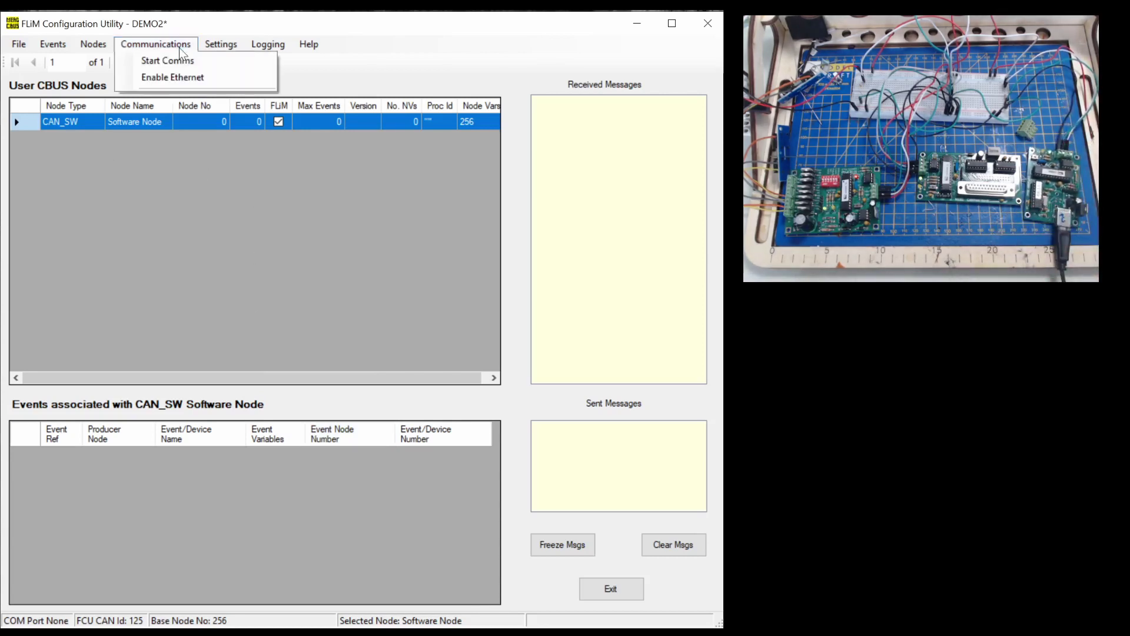
pyautogui.click(183, 76)
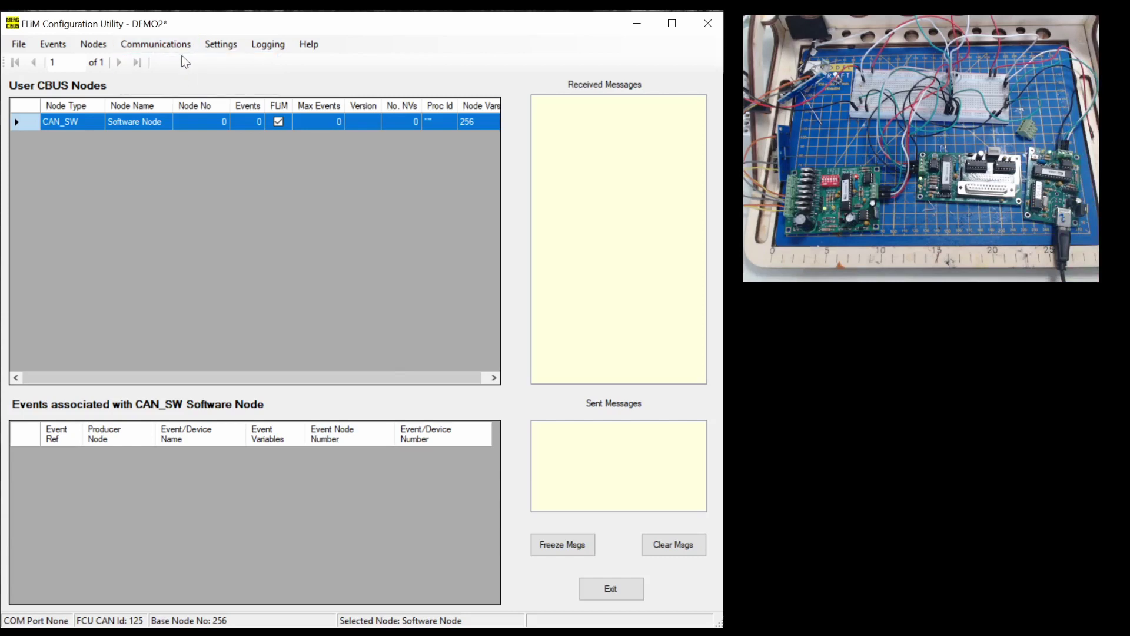
pyautogui.click(181, 46)
pyautogui.click(179, 86)
# Start communications with the CBUS interface on serial port COM5
pyautogui.click(176, 45)
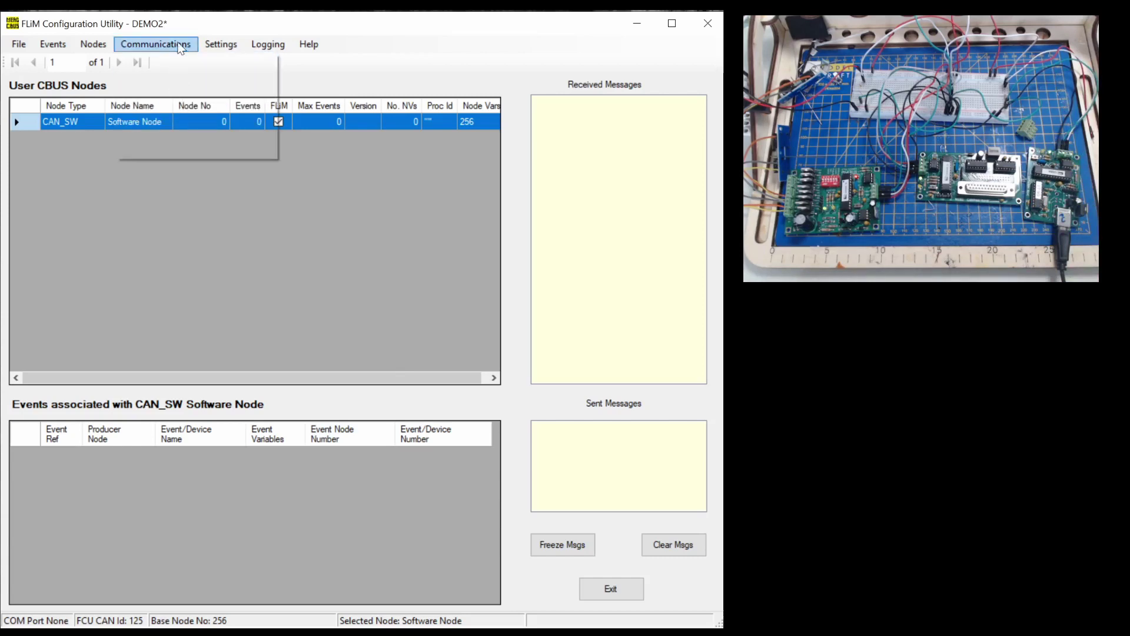
pyautogui.click(178, 59)
pyautogui.click(291, 275)
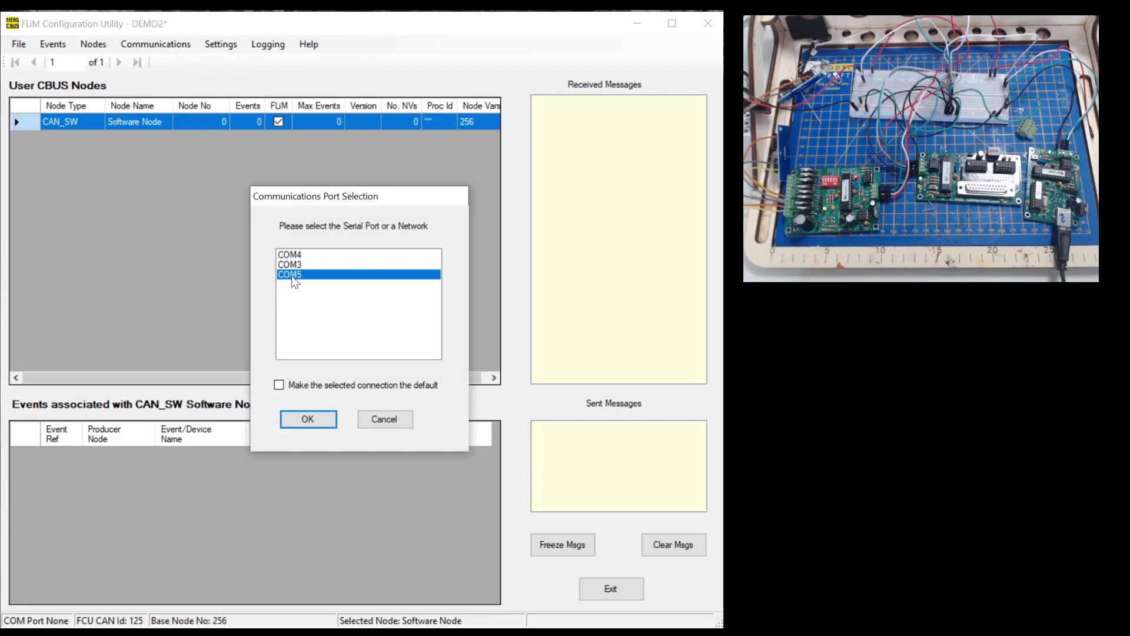
pyautogui.click(320, 425)
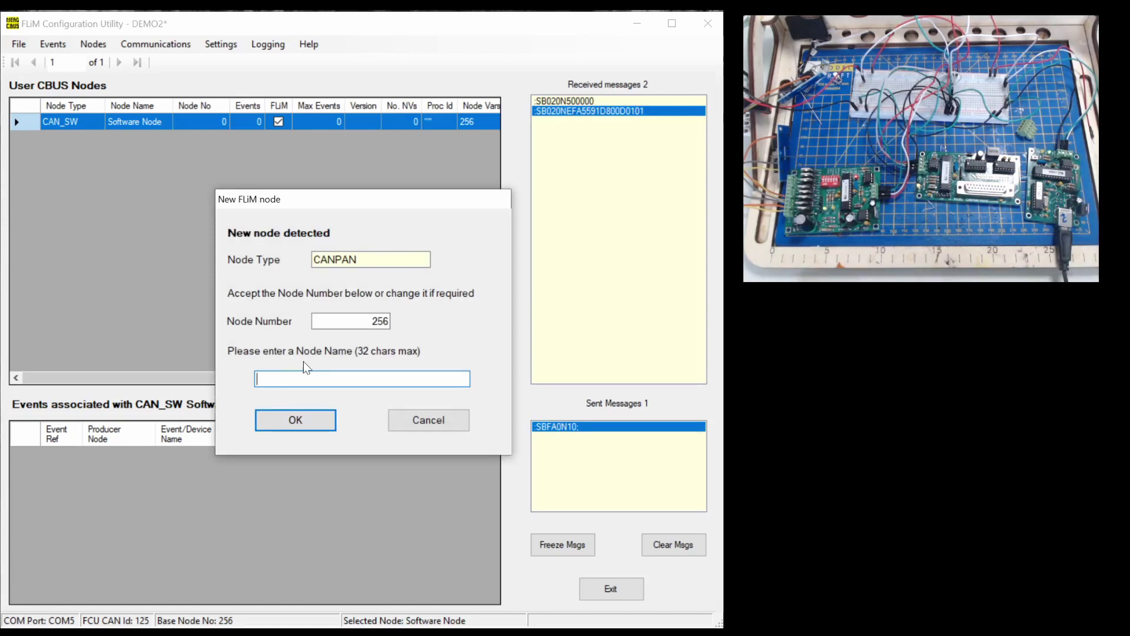
# Name the new FLiM node CANPAN and accept node number 256
pyautogui.write('CANPA')
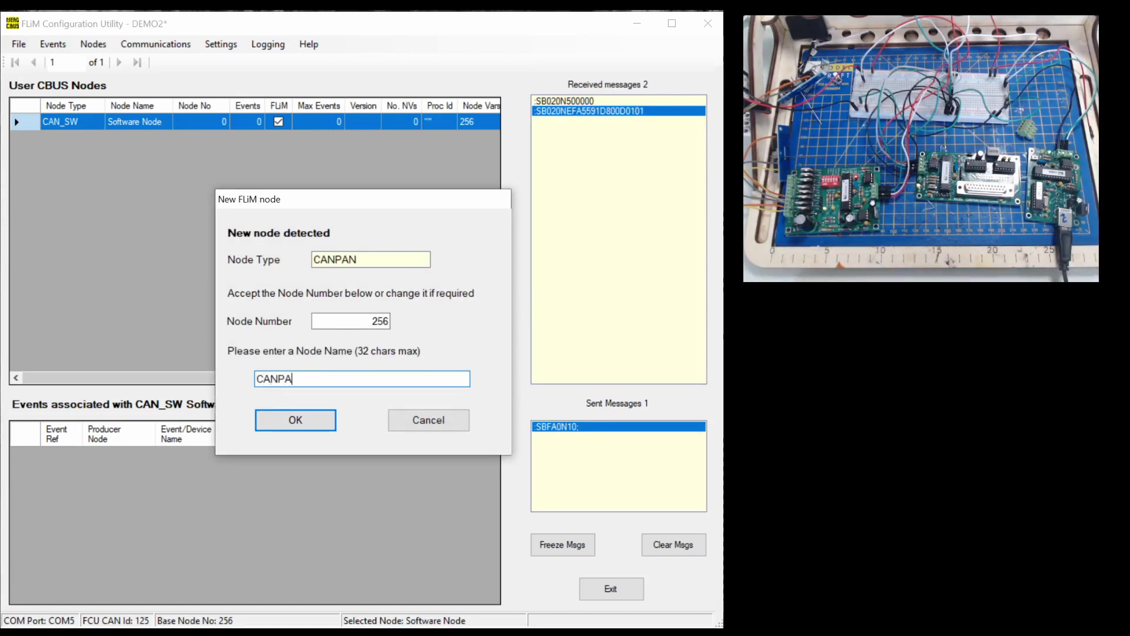
pyautogui.write('N')
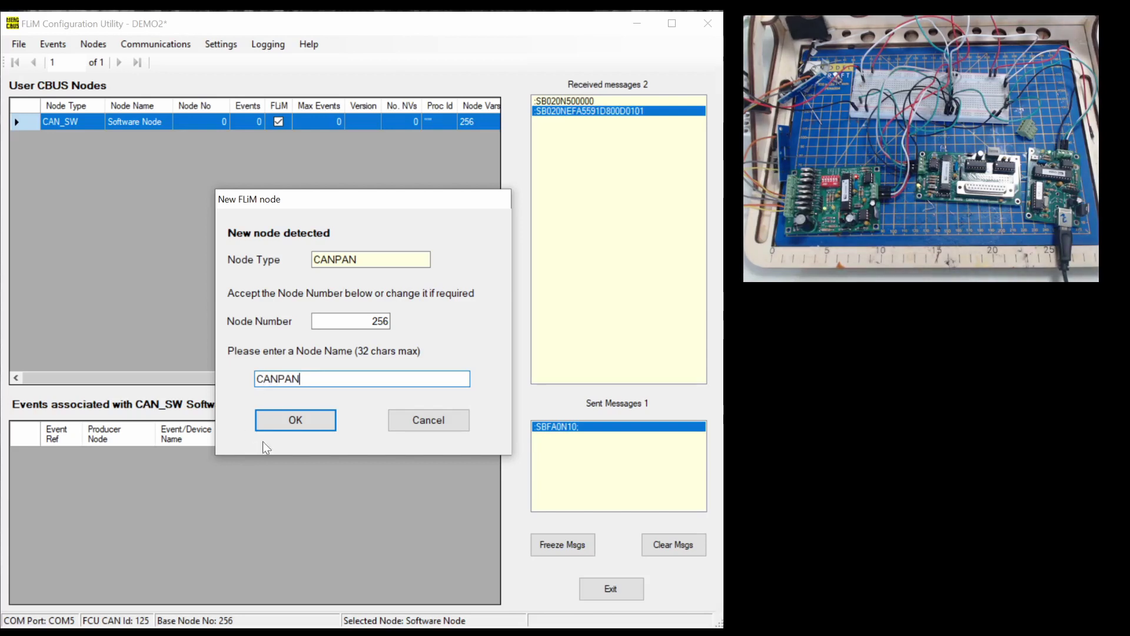
pyautogui.click(312, 418)
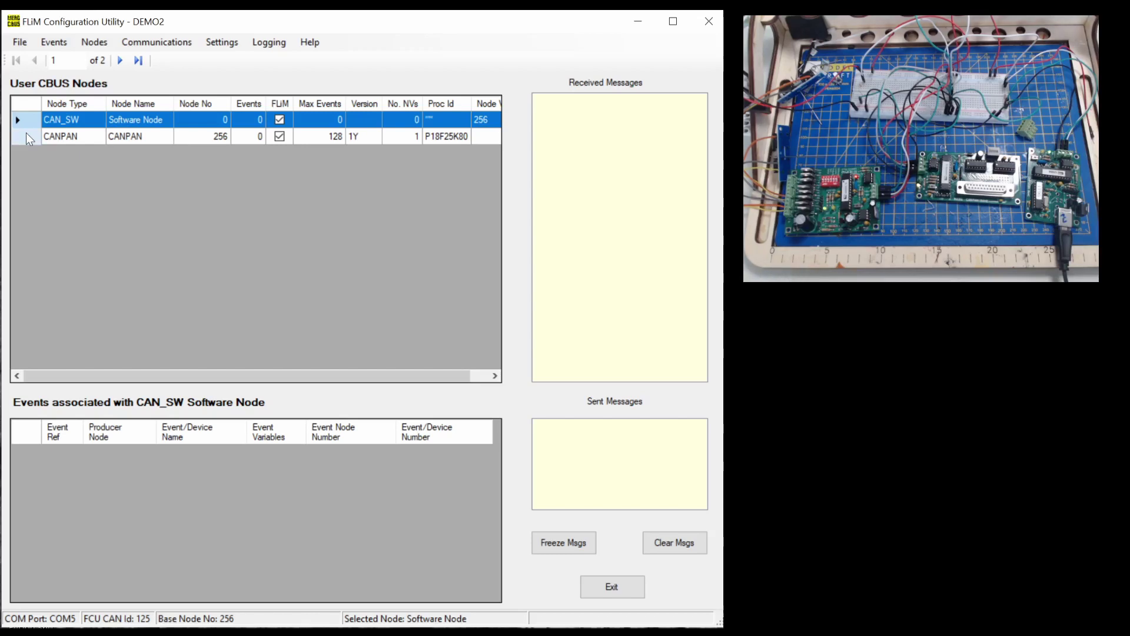
# Read the CANPAN node's properties, node variables and stored events
pyautogui.click(146, 139)
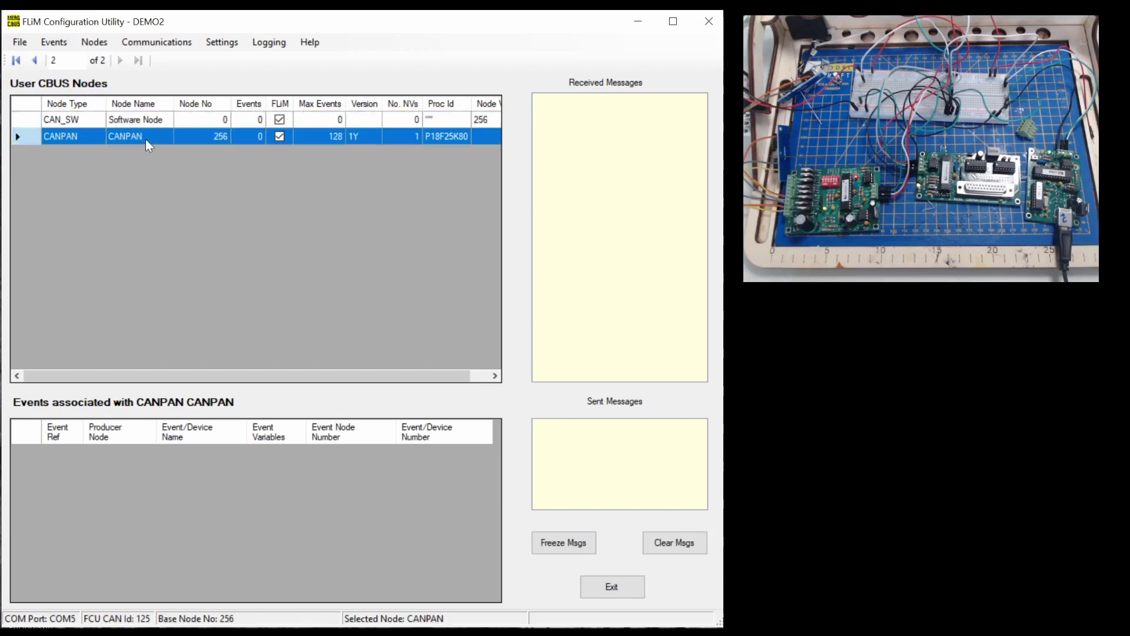
pyautogui.rightClick(146, 139)
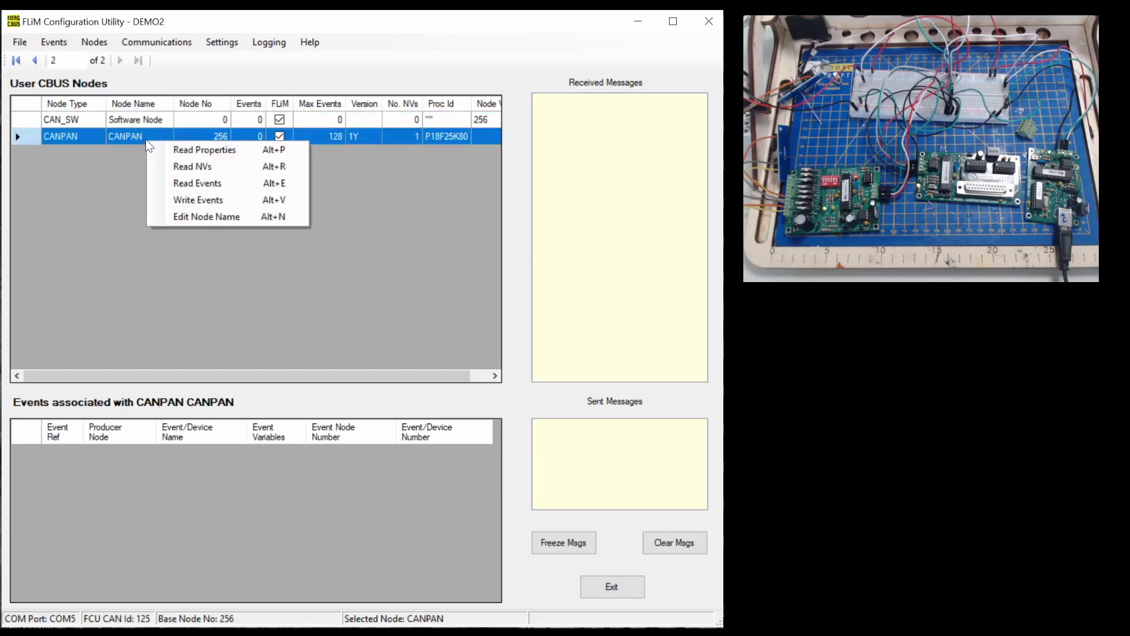
pyautogui.click(196, 152)
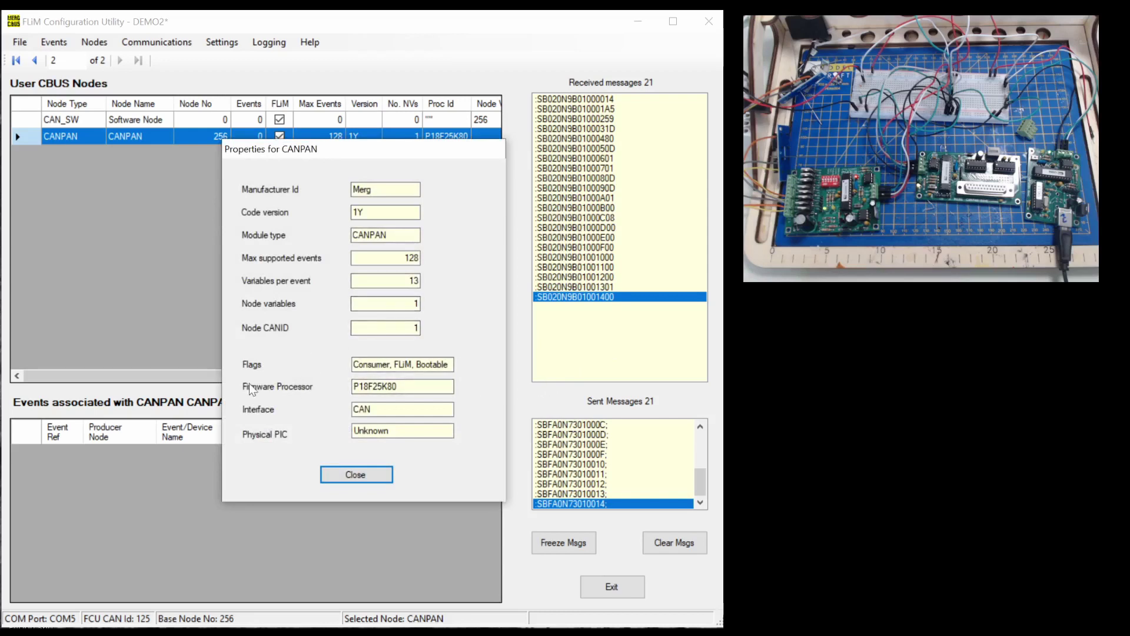
pyautogui.click(372, 480)
pyautogui.rightClick(202, 139)
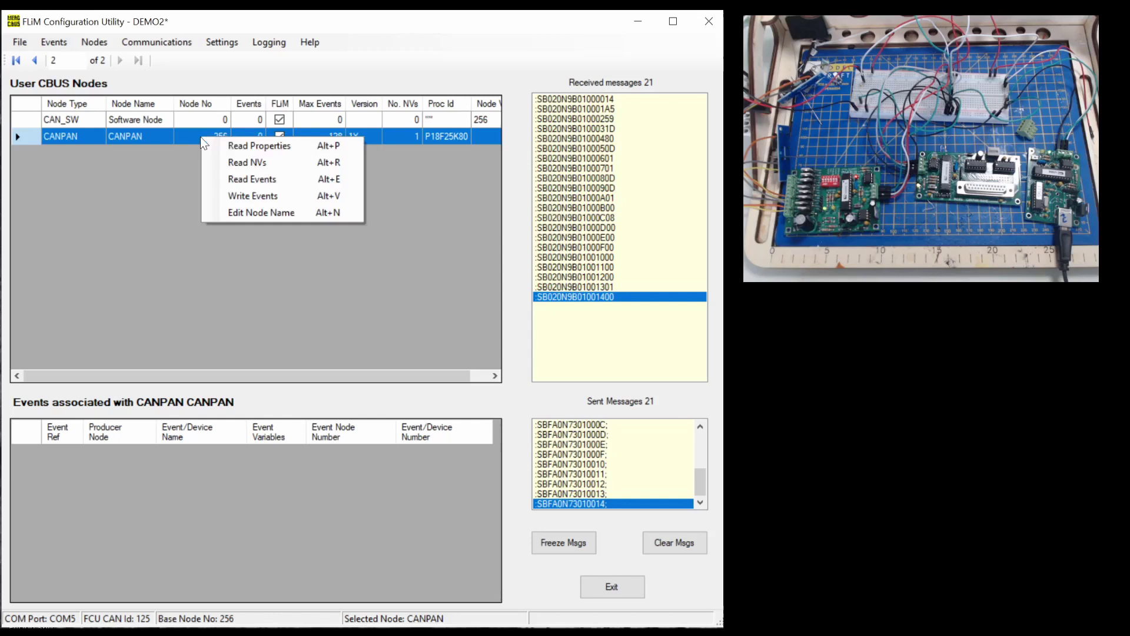
pyautogui.click(229, 162)
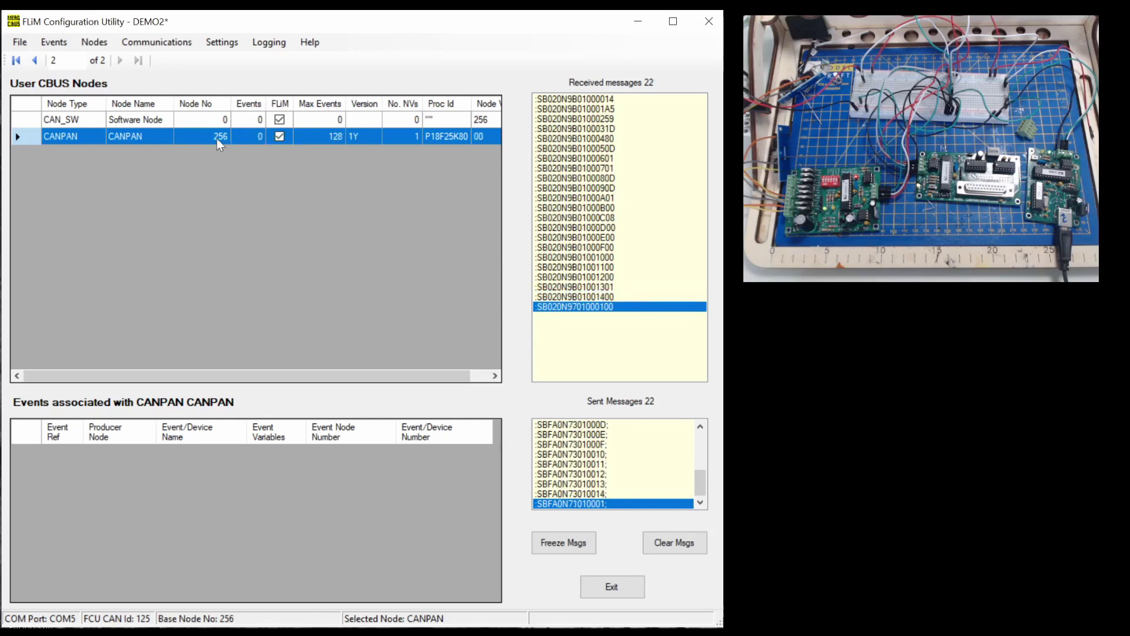
pyautogui.rightClick(216, 139)
pyautogui.click(252, 197)
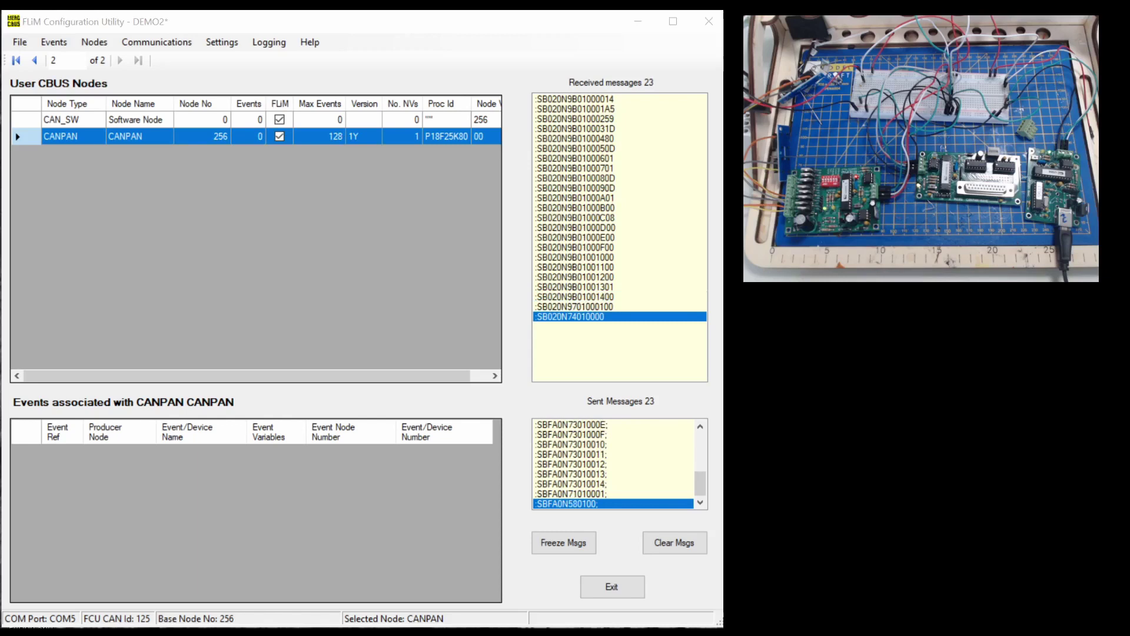
pyautogui.moveTo(547, 361)
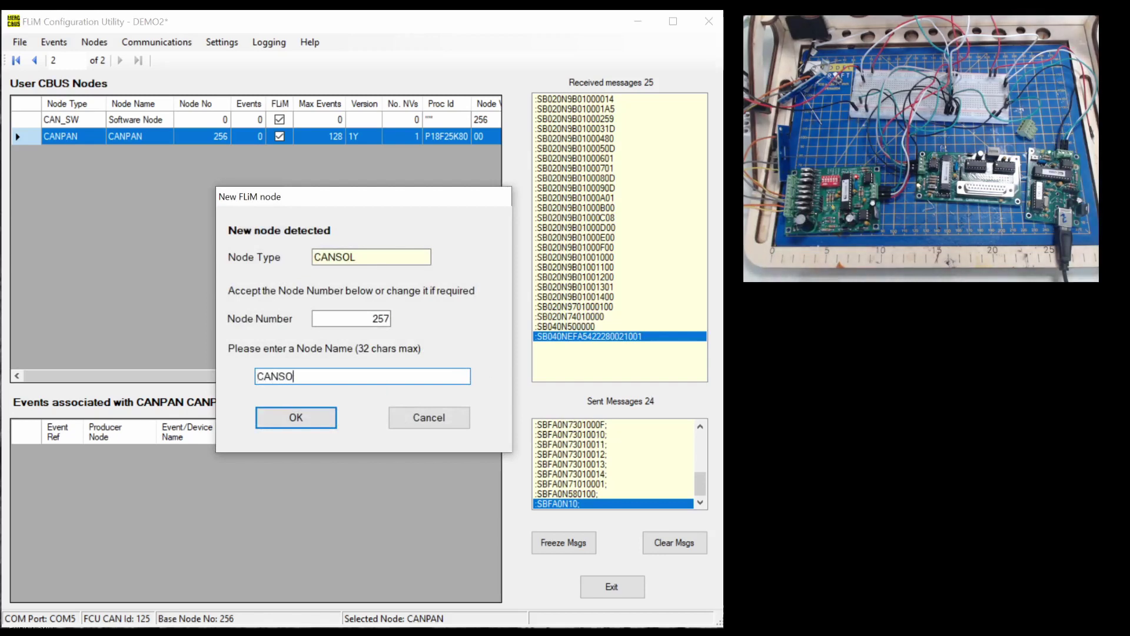
# Accept the new CANSOL node with node number 257
pyautogui.click(309, 423)
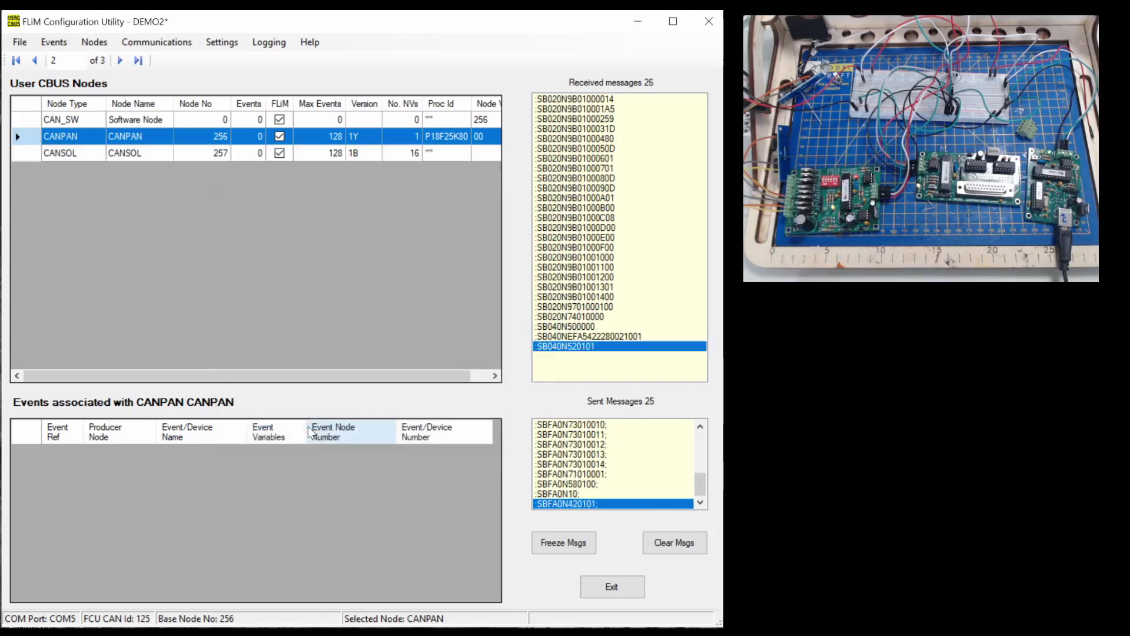
# Read the CANSOL node's properties, node variables and stored events
pyautogui.click(202, 157)
pyautogui.rightClick(202, 157)
pyautogui.click(221, 163)
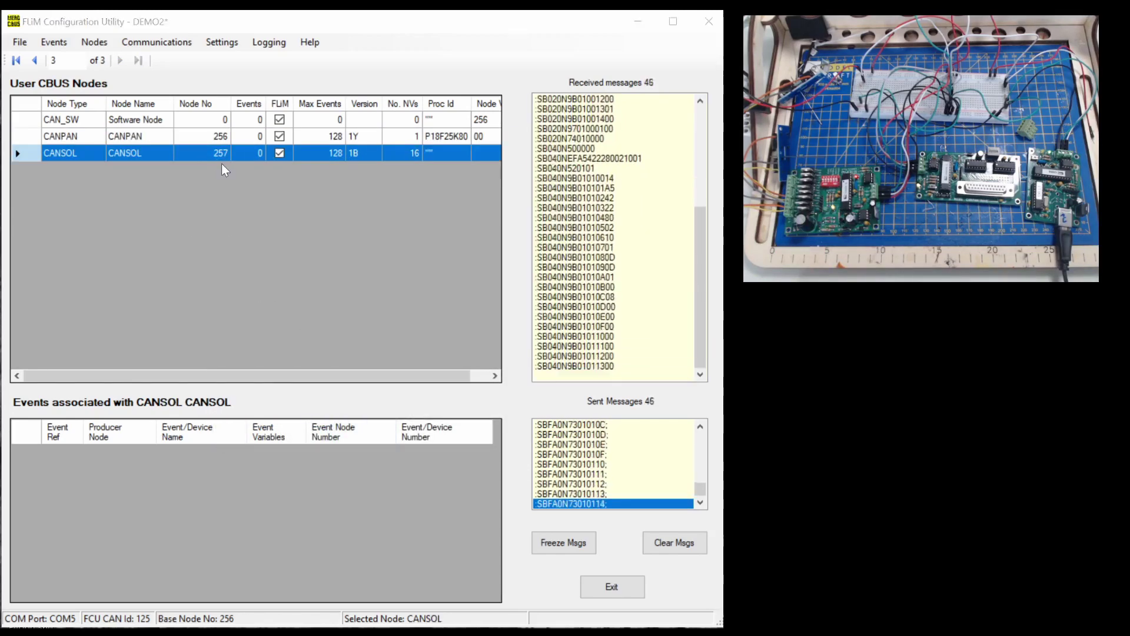
pyautogui.click(356, 475)
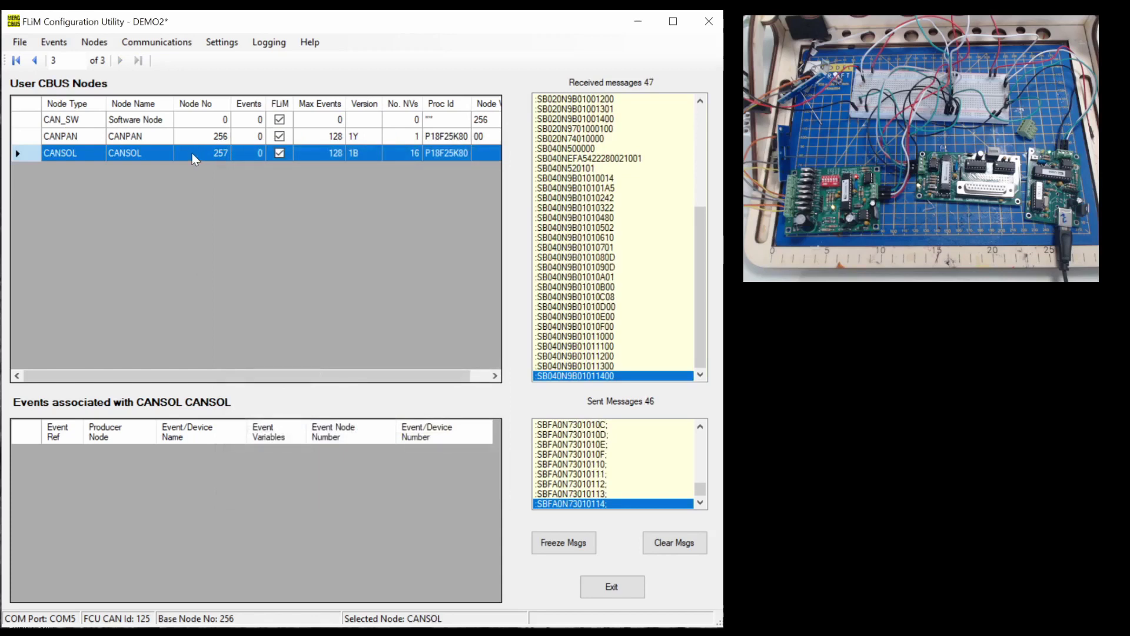
pyautogui.rightClick(195, 159)
pyautogui.click(207, 176)
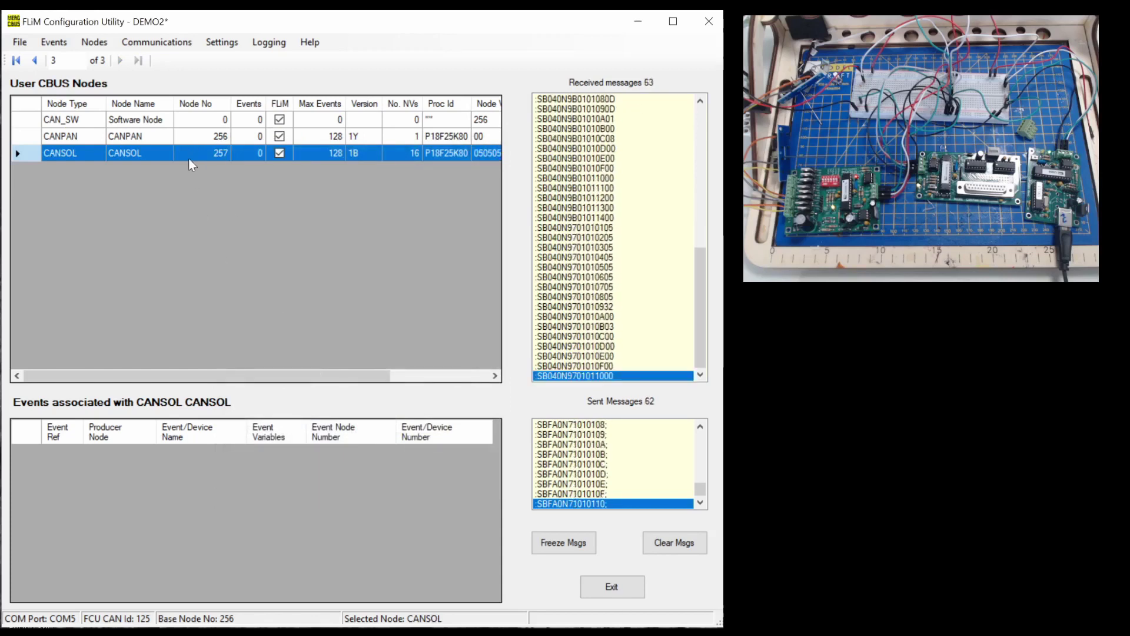
pyautogui.rightClick(189, 154)
pyautogui.click(220, 211)
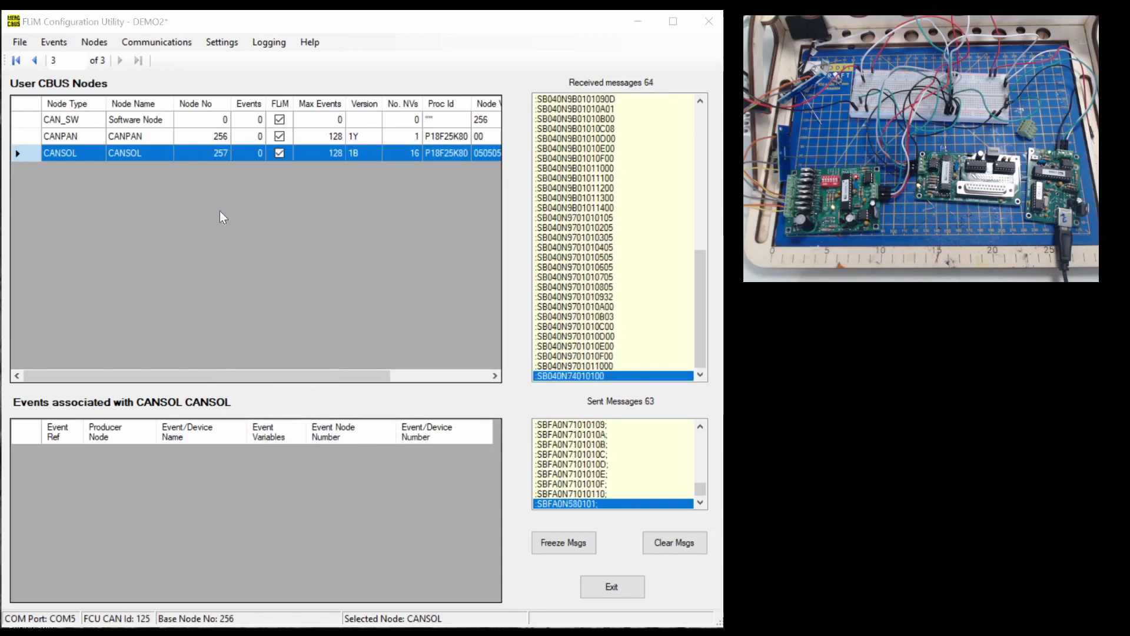
# Clear both the sent and received message logs
pyautogui.click(144, 137)
pyautogui.click(143, 154)
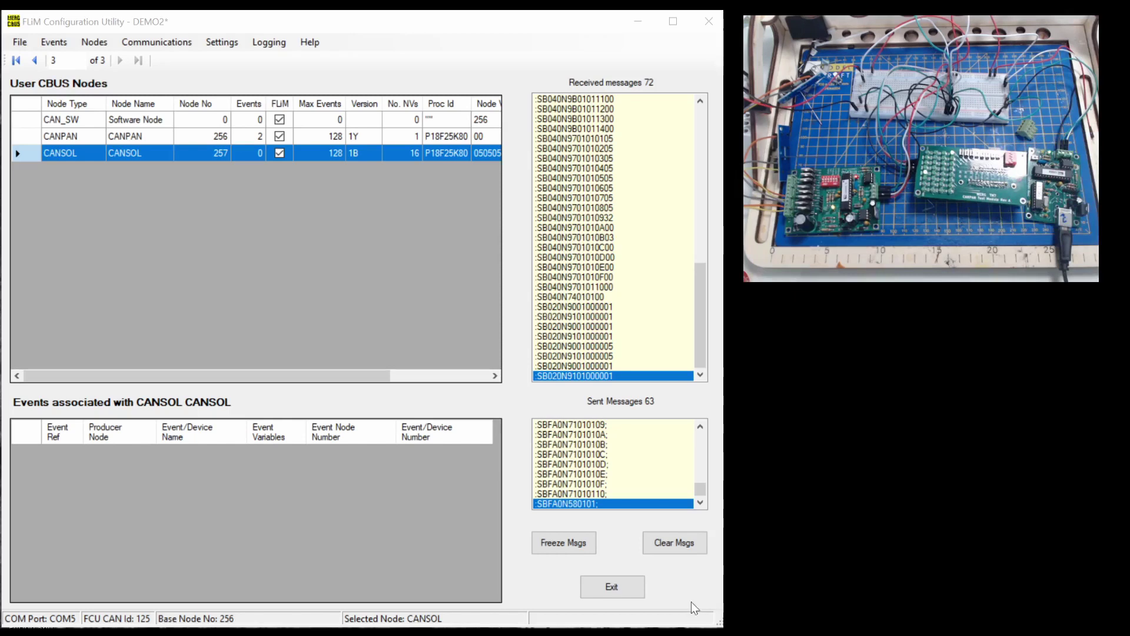
pyautogui.click(676, 544)
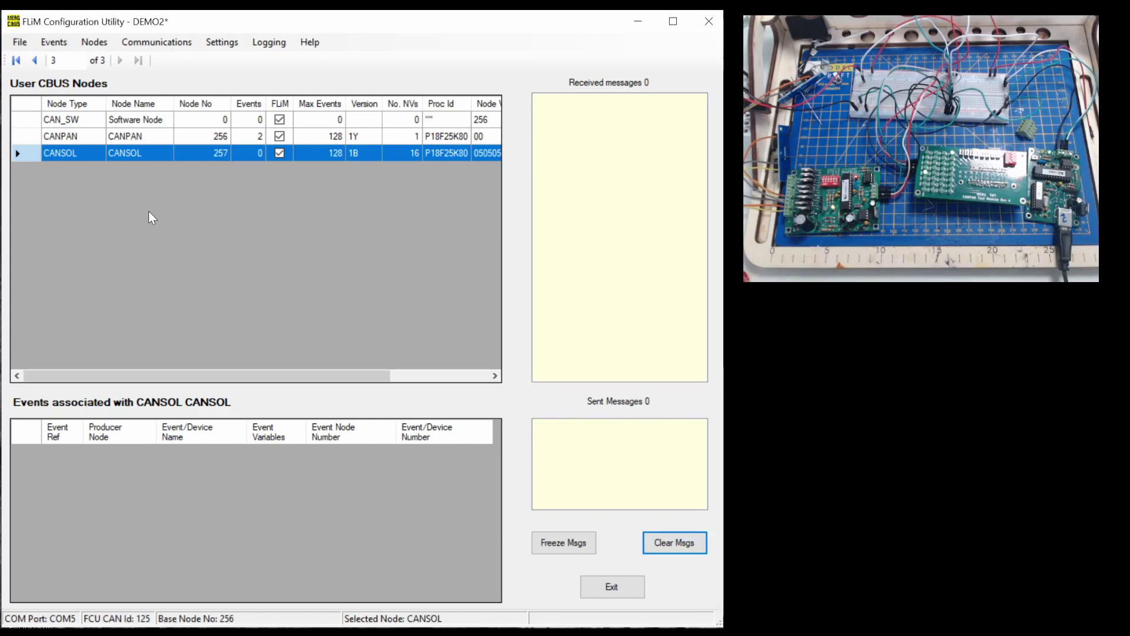
# Select the CANPAN row to list its eight events, Event 1 through Event 29
pyautogui.click(142, 138)
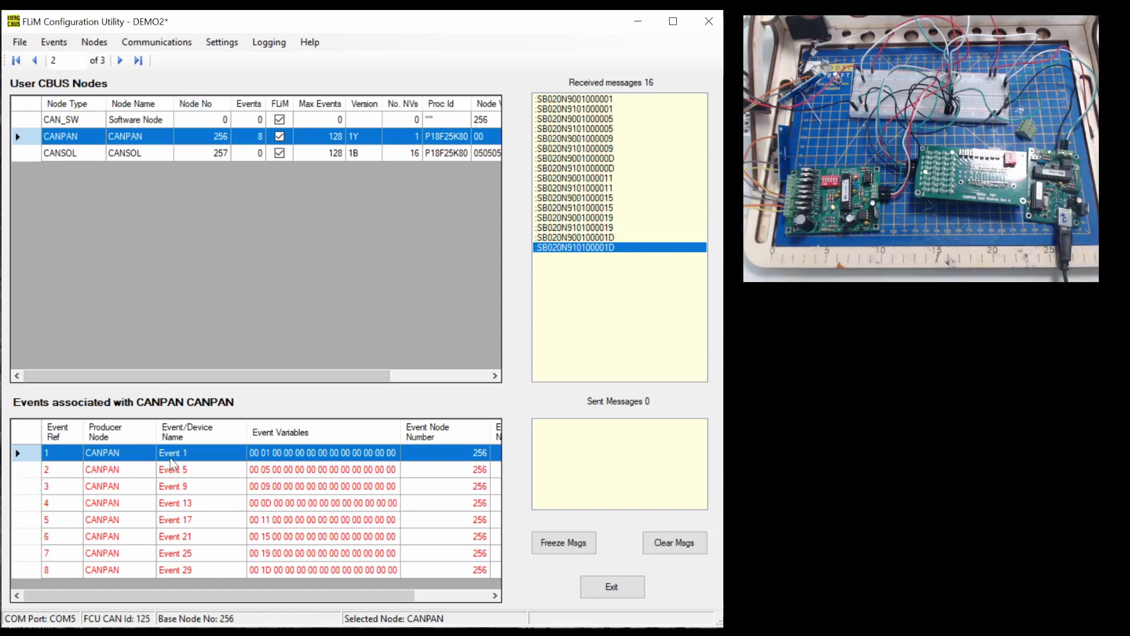
# Inspect Event 1's switch settings (switch 1, variables 00 01) and close them unchanged
pyautogui.rightClick(172, 464)
pyautogui.click(203, 502)
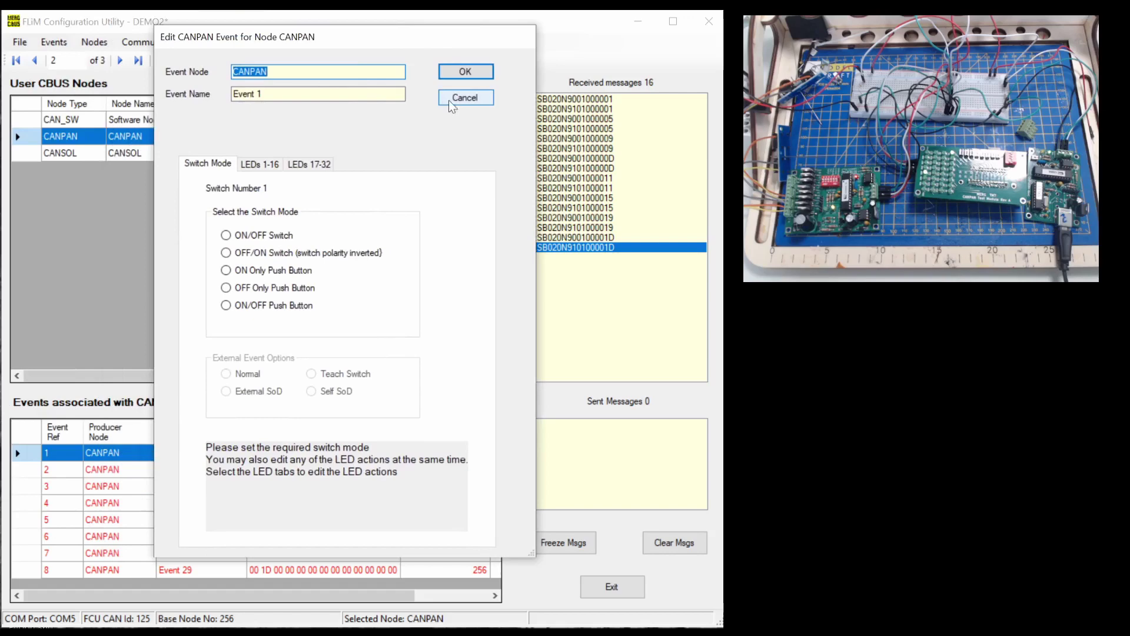
pyautogui.click(462, 98)
pyautogui.rightClick(193, 457)
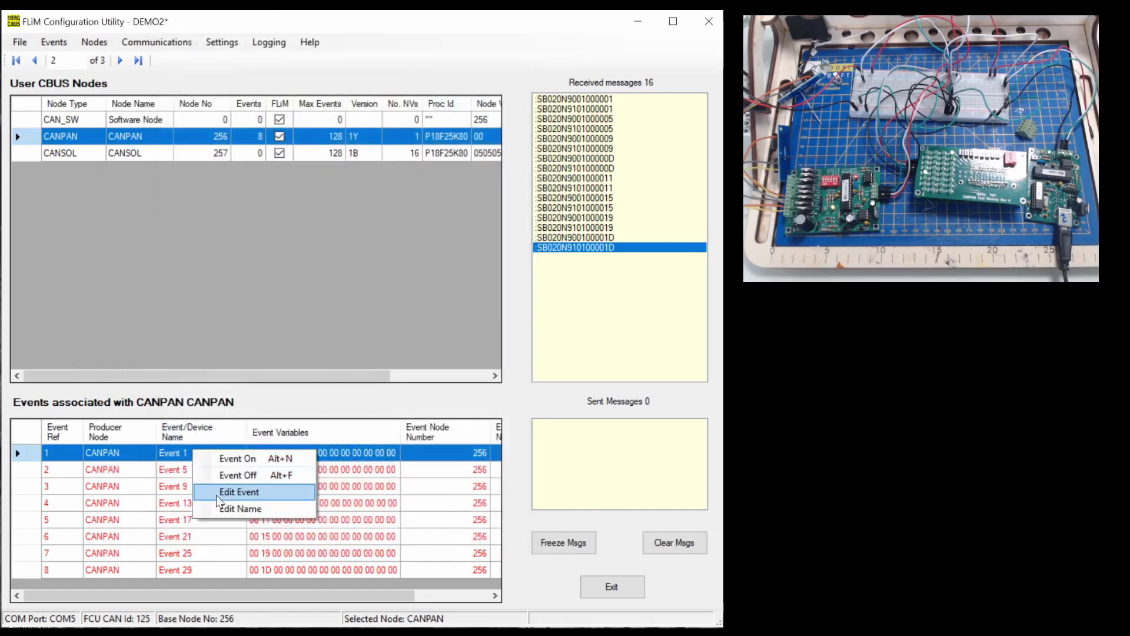
pyautogui.click(164, 453)
pyautogui.doubleClick(165, 458)
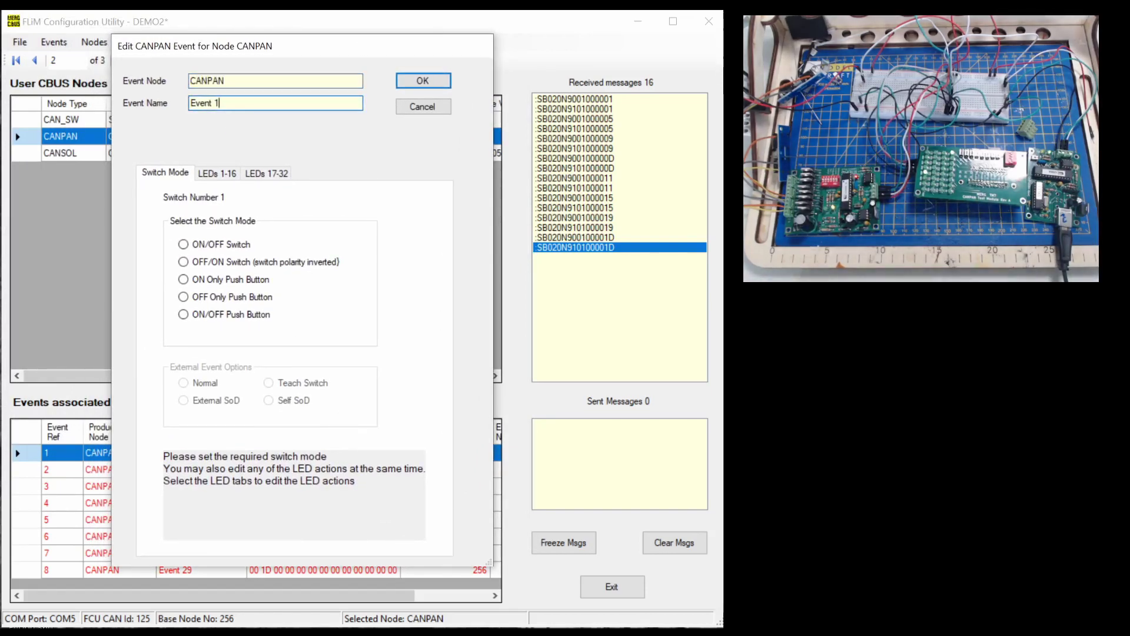
pyautogui.hotkey('ctrl', 'a')
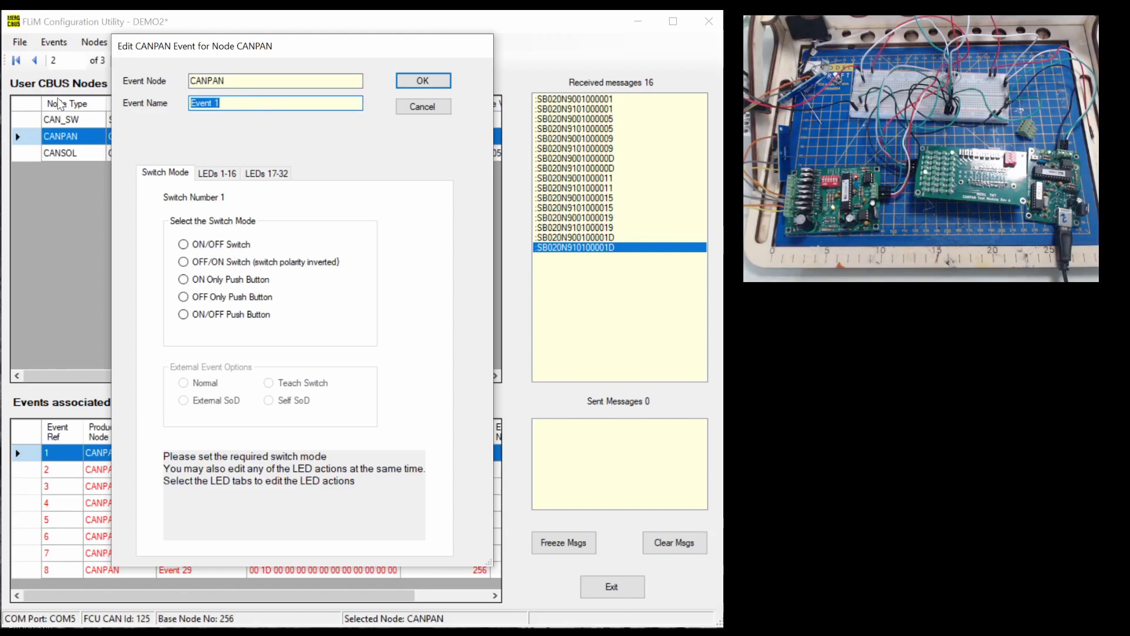
pyautogui.click(409, 106)
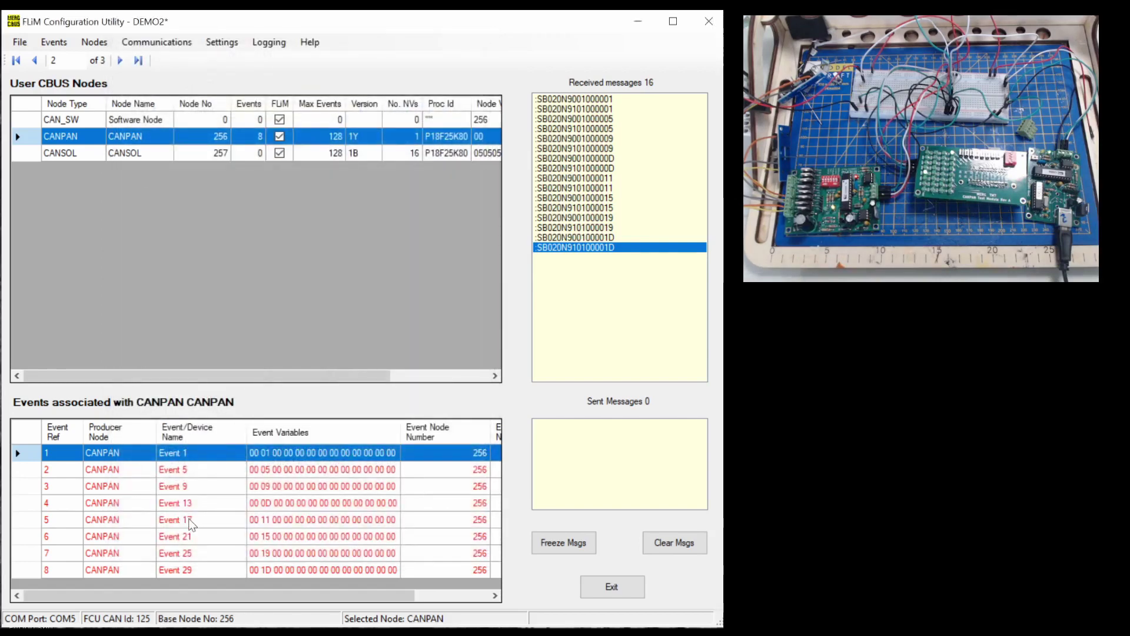
pyautogui.doubleClick(203, 453)
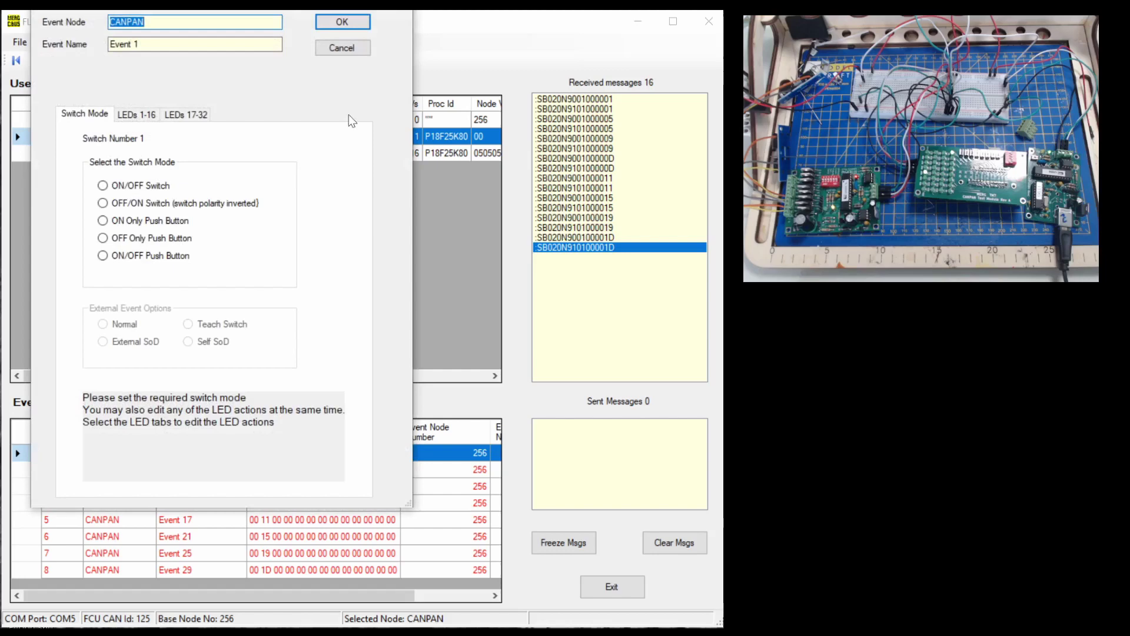
pyautogui.click(358, 52)
pyautogui.rightClick(223, 450)
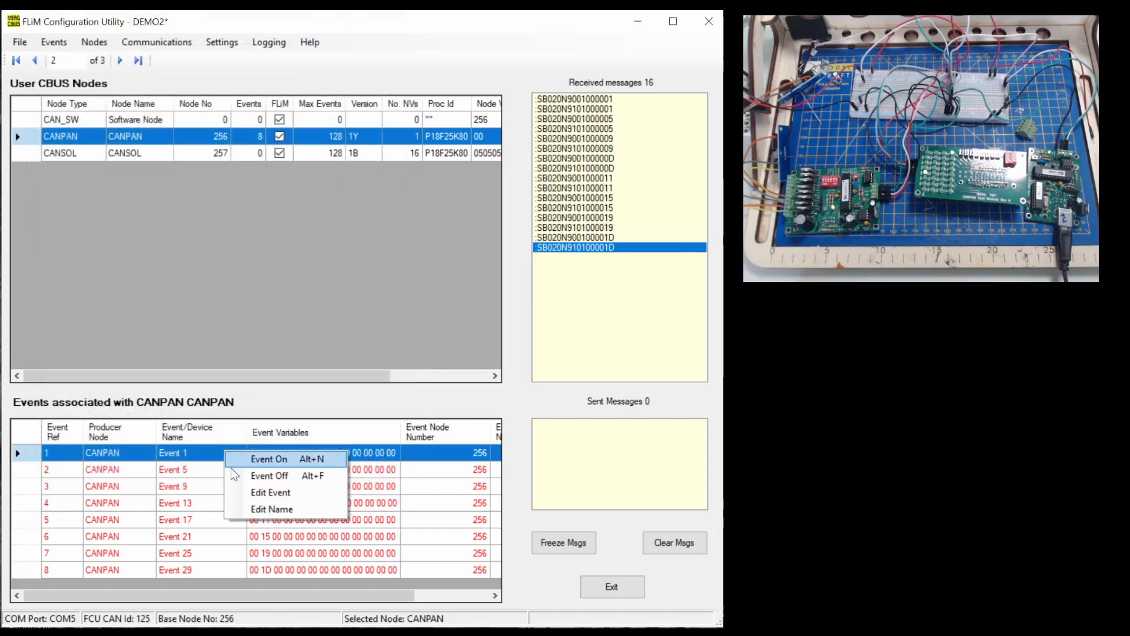
# Rename CANPAN's Event 1 to Button1
pyautogui.click(259, 509)
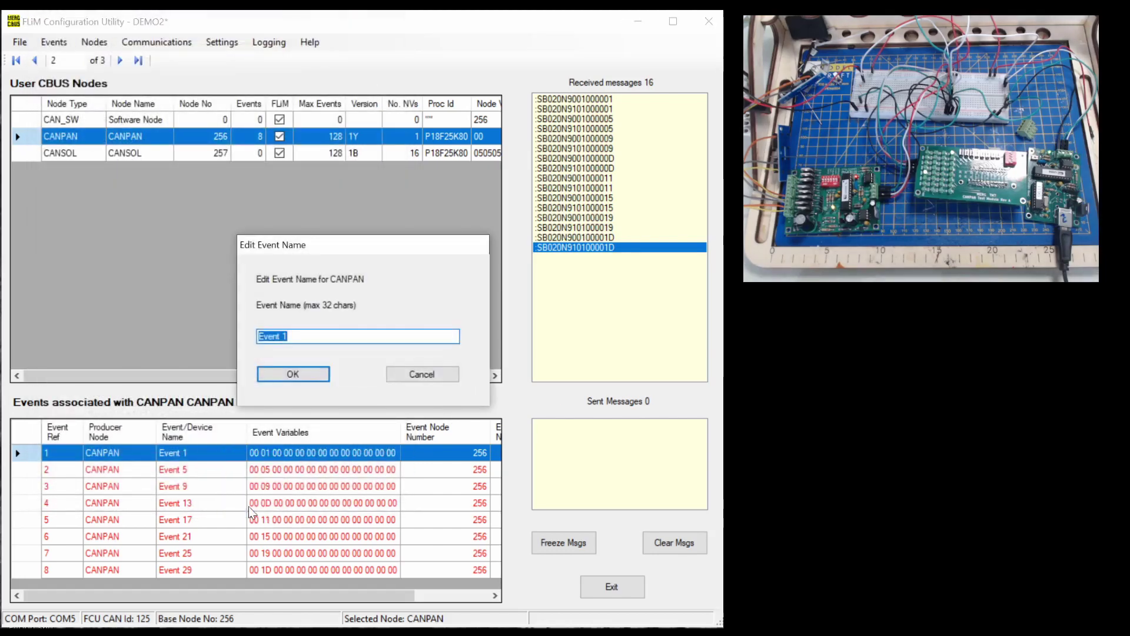
pyautogui.write('Button1')
pyautogui.press('Return')
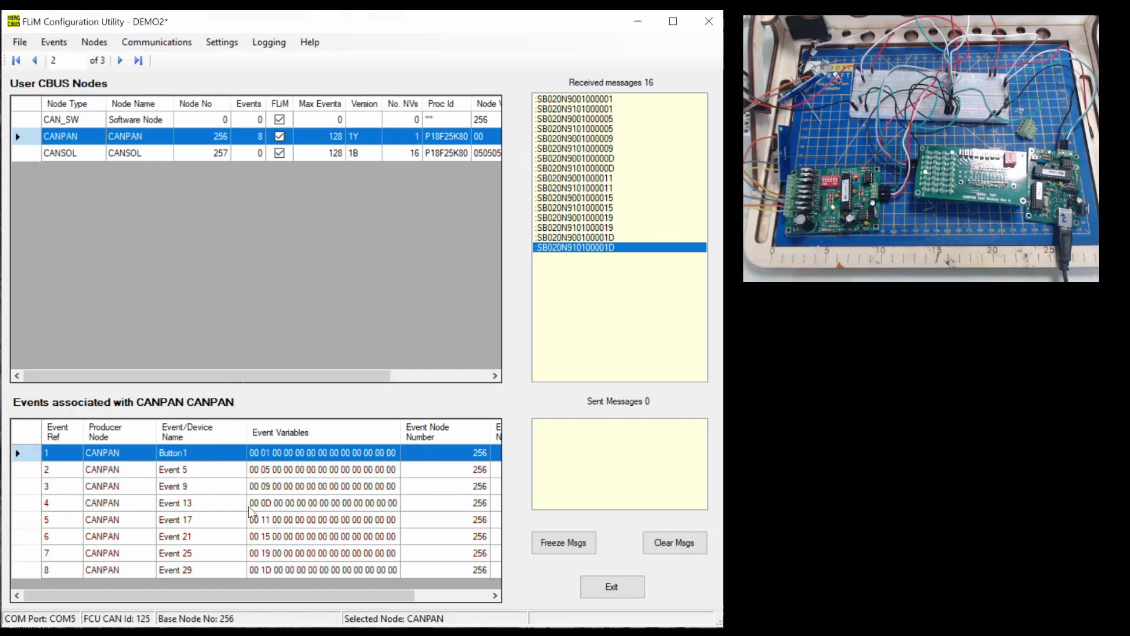
# Rename CANPAN's Event 5 to Button5
pyautogui.rightClick(177, 467)
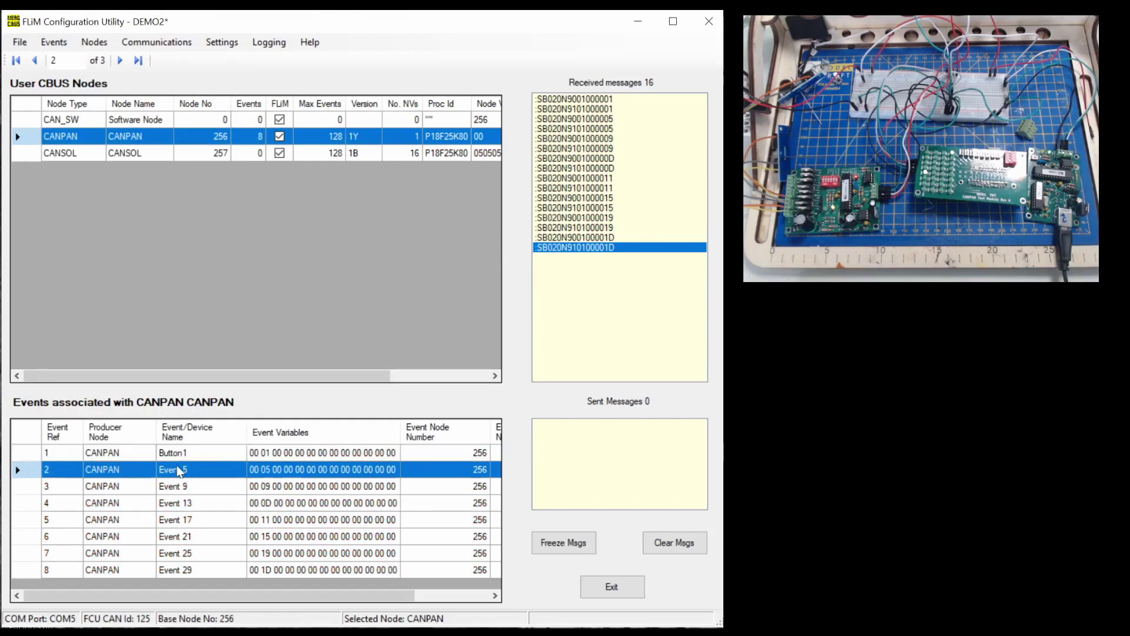
pyautogui.click(222, 525)
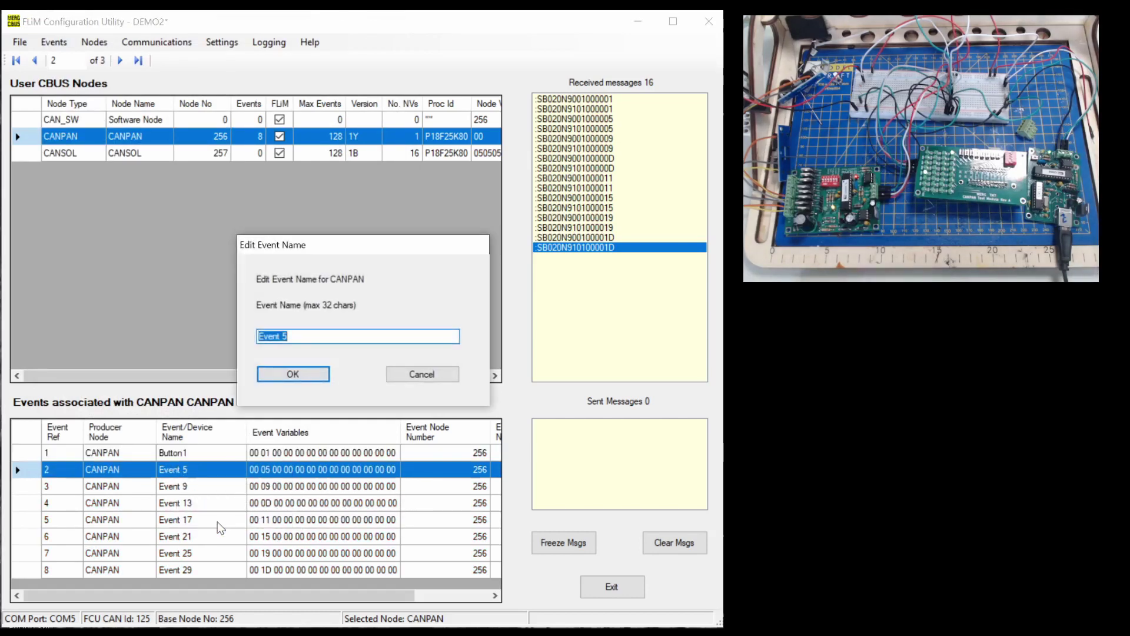
pyautogui.write('Button5')
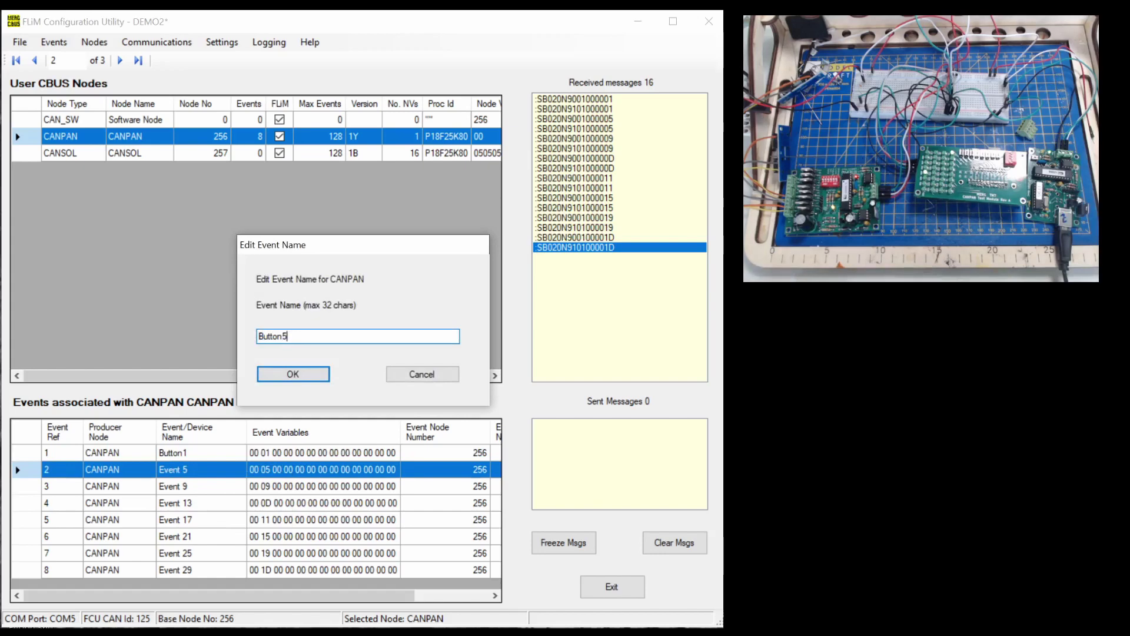
pyautogui.press('Return')
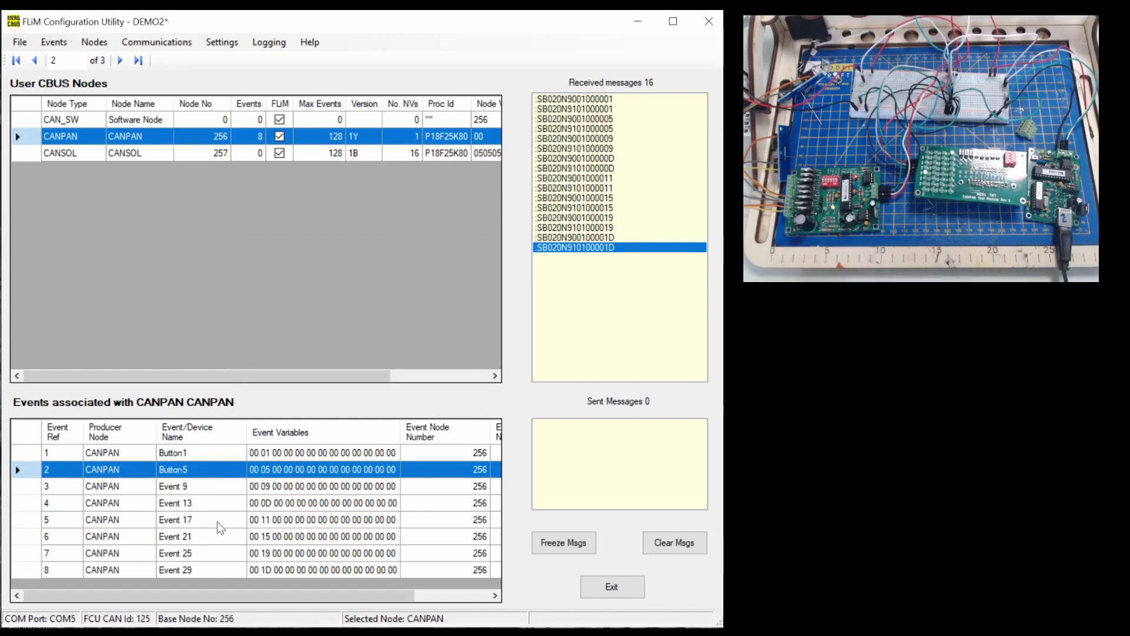
# Set the Button1 event to ON/OFF Push Button mode, with LED 1 turned on
pyautogui.doubleClick(207, 456)
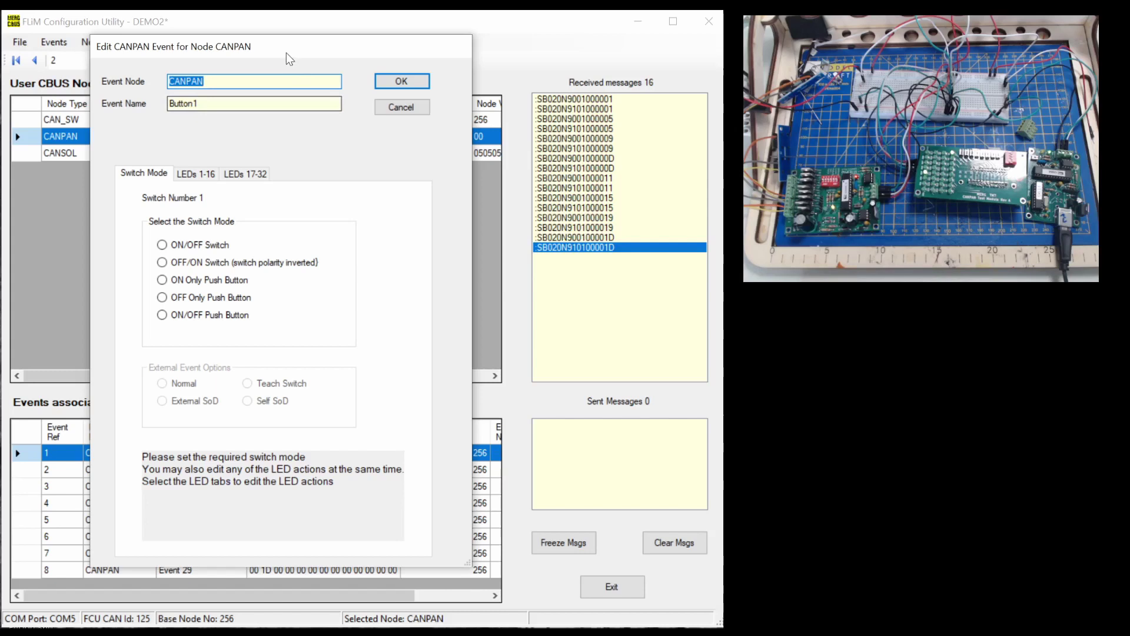
pyautogui.moveTo(288, 57); pyautogui.dragTo(337, 68)
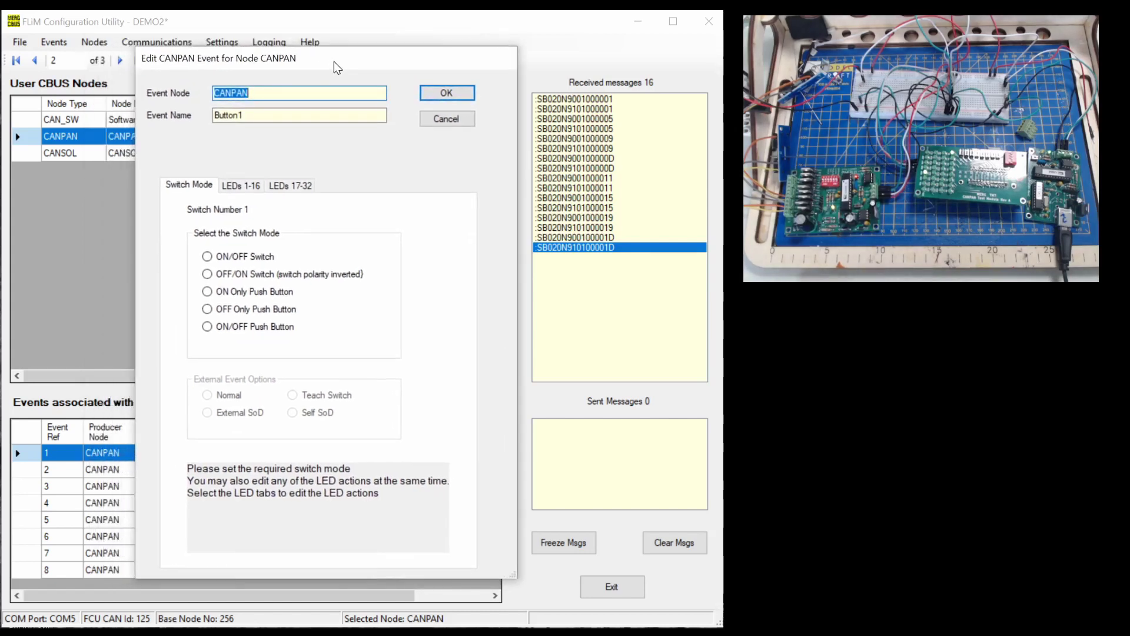
pyautogui.click(208, 326)
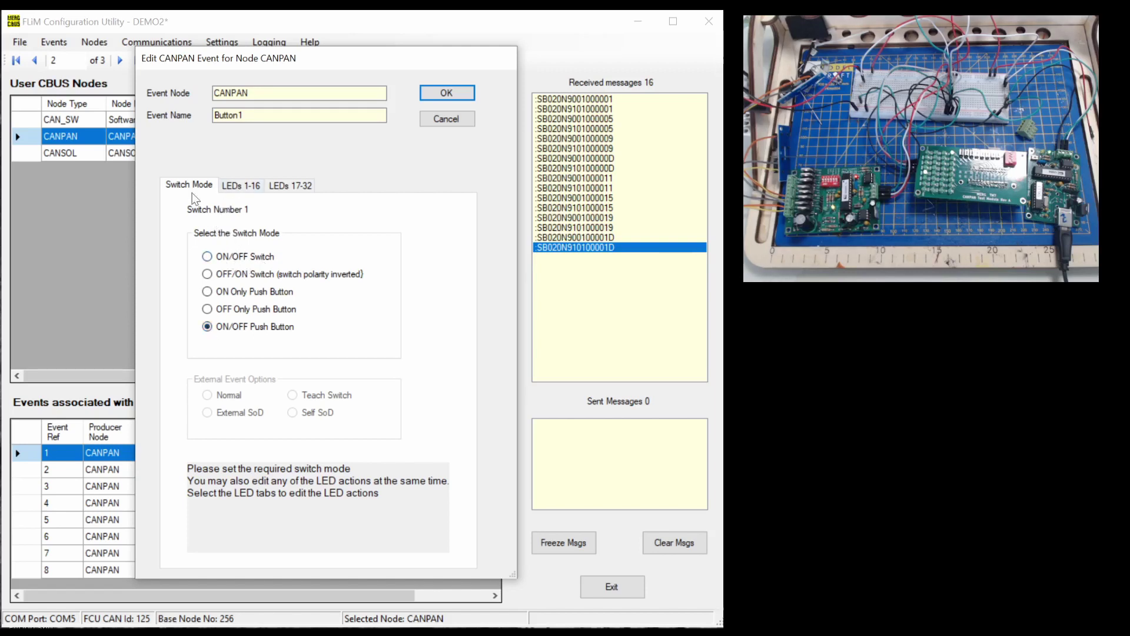
pyautogui.click(237, 190)
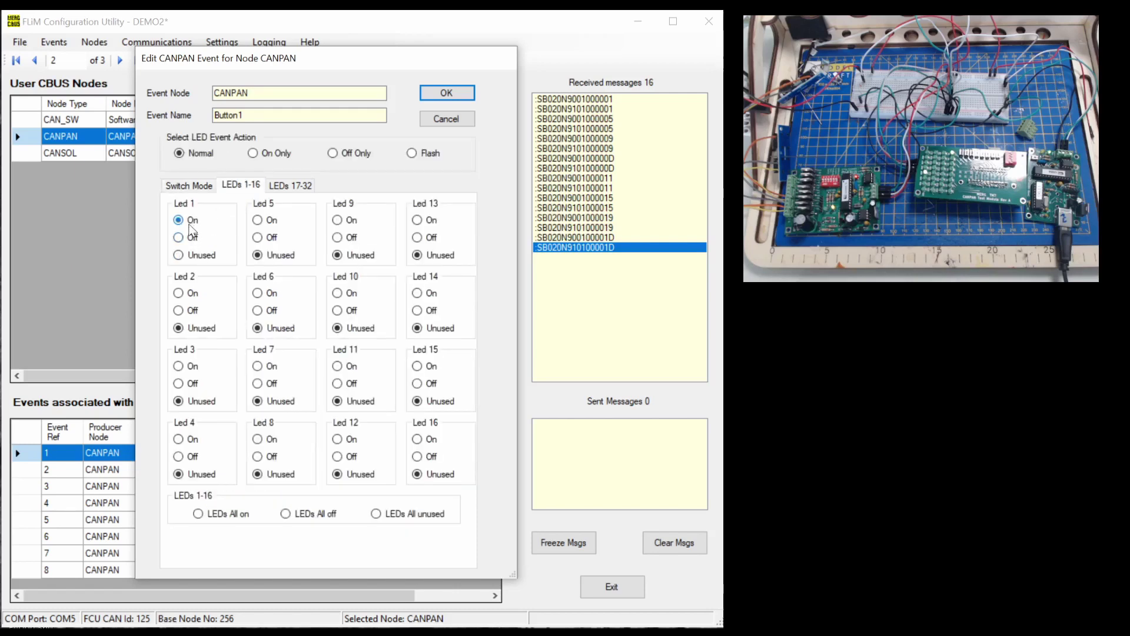
pyautogui.click(451, 97)
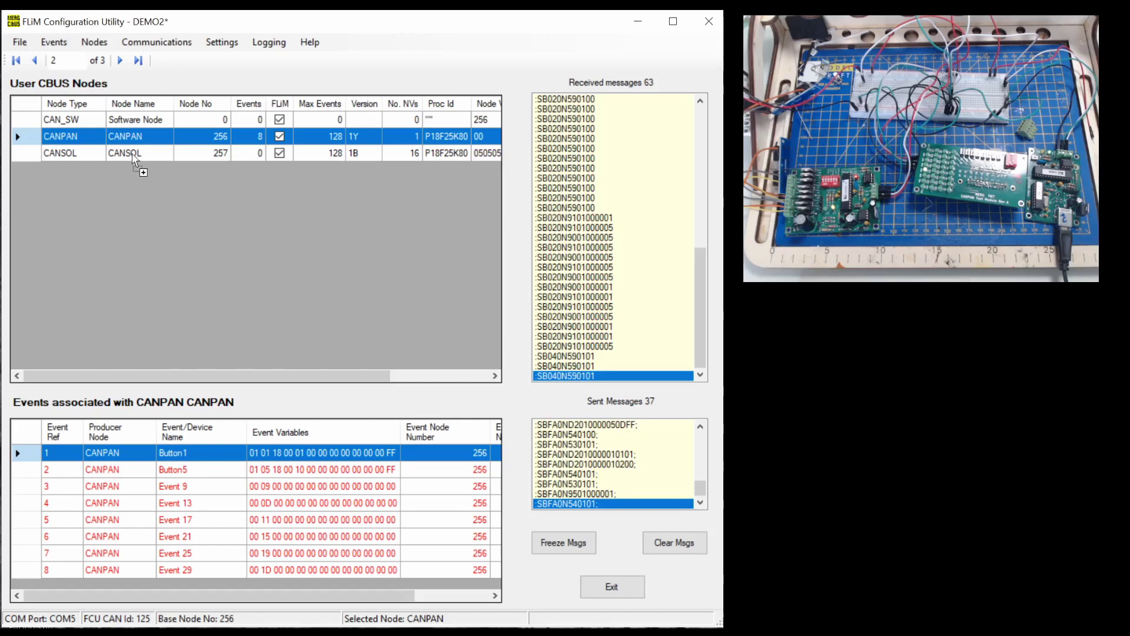
# Teach the Button1 event to CANSOL with the action Output 1 Set A
pyautogui.moveTo(133, 155); pyautogui.dragTo(134, 156)
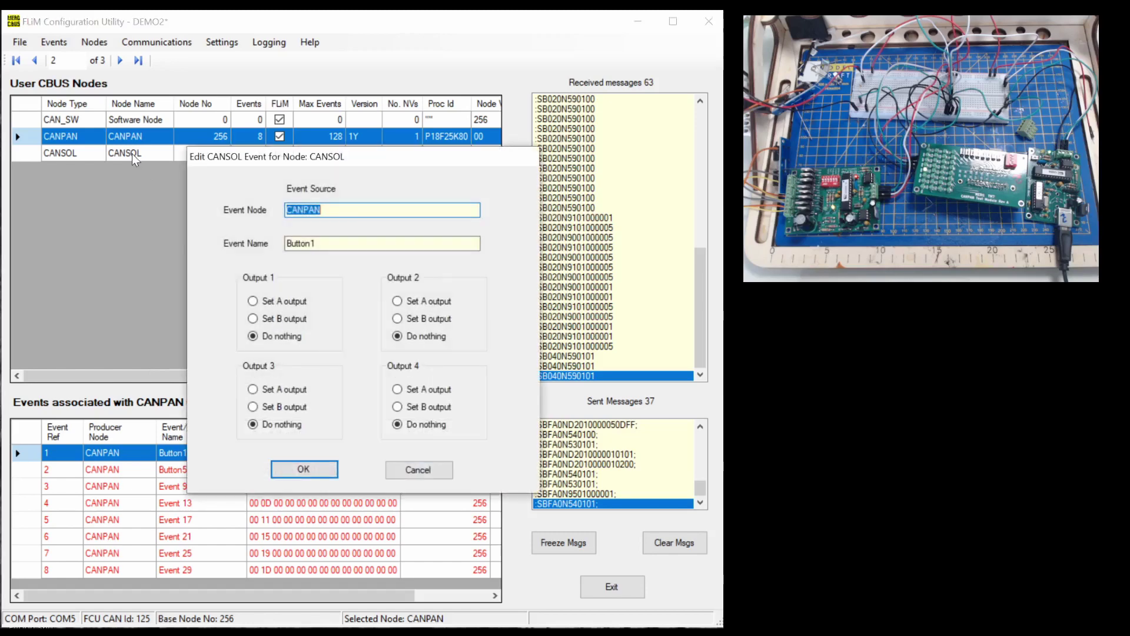
pyautogui.click(253, 301)
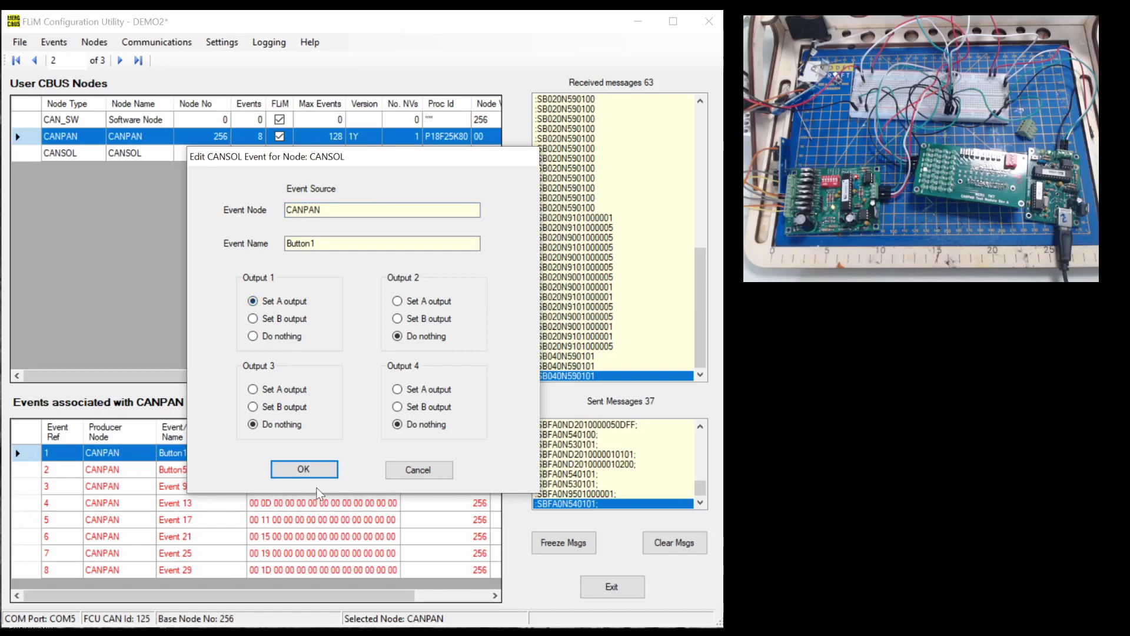
pyautogui.click(303, 469)
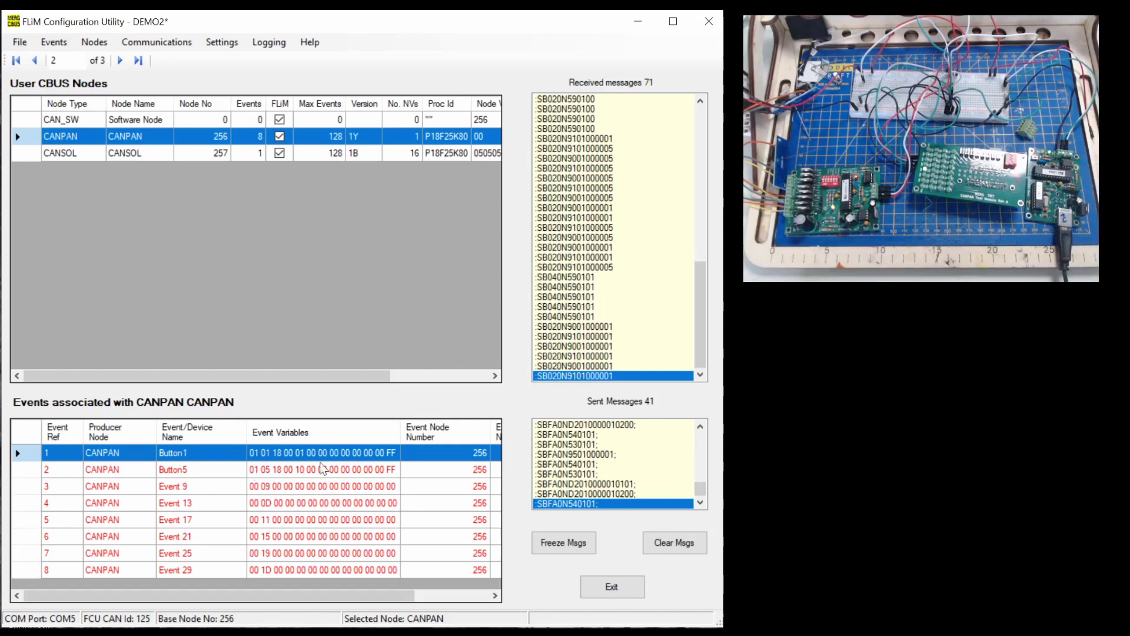
# Teach the Button5 event to CANSOL with the action Output 2 Set A
pyautogui.click(238, 469)
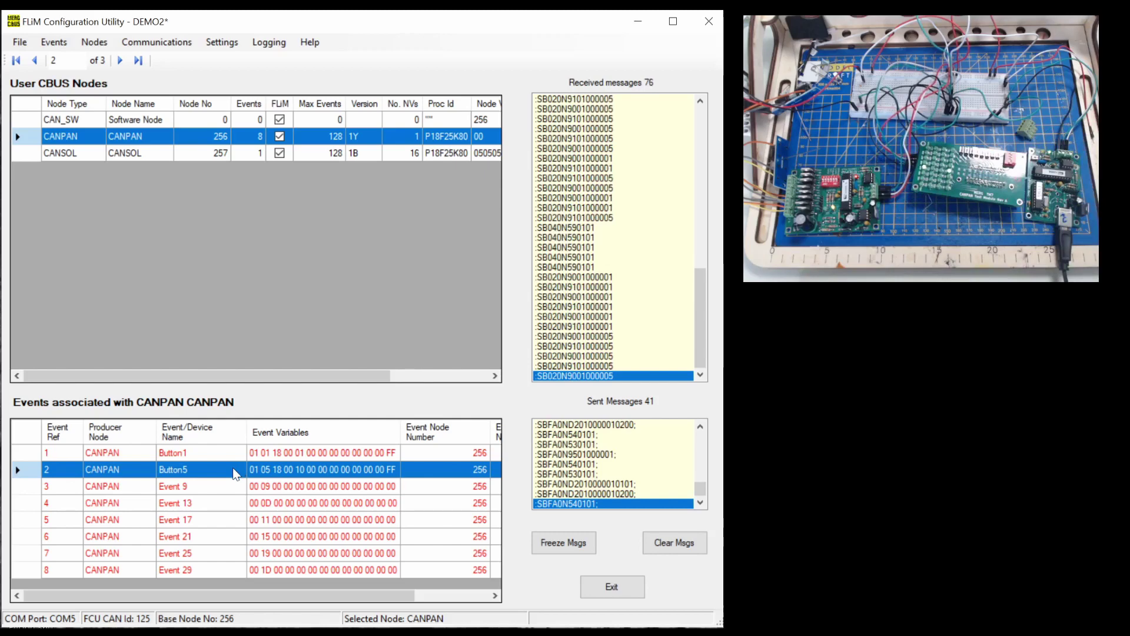
pyautogui.moveTo(190, 153); pyautogui.dragTo(189, 153)
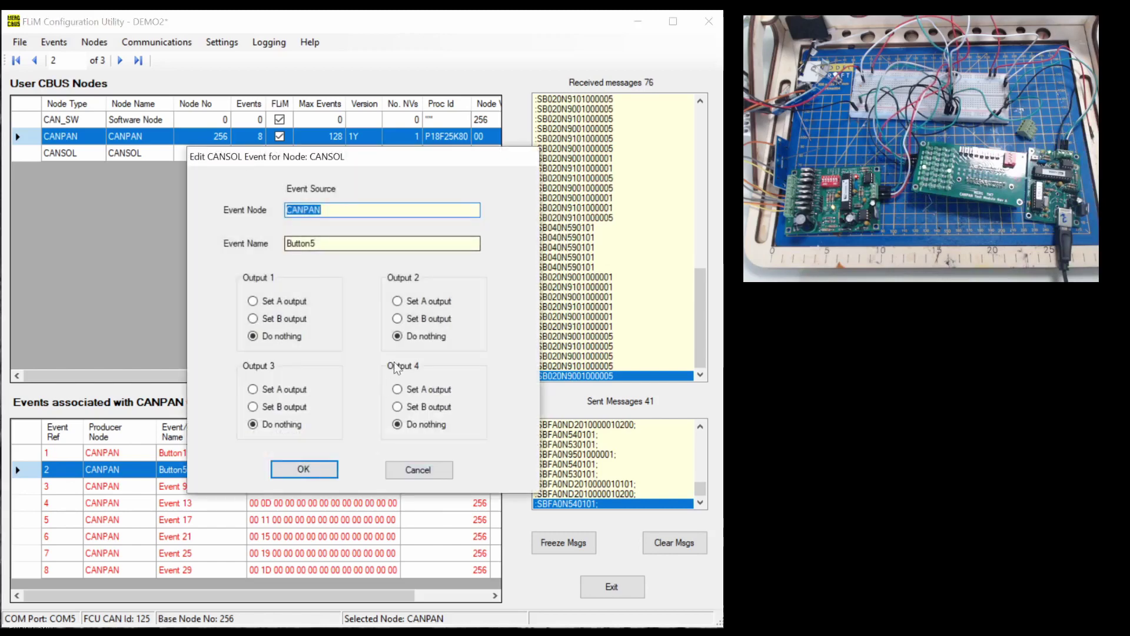
pyautogui.click(397, 302)
pyautogui.click(297, 475)
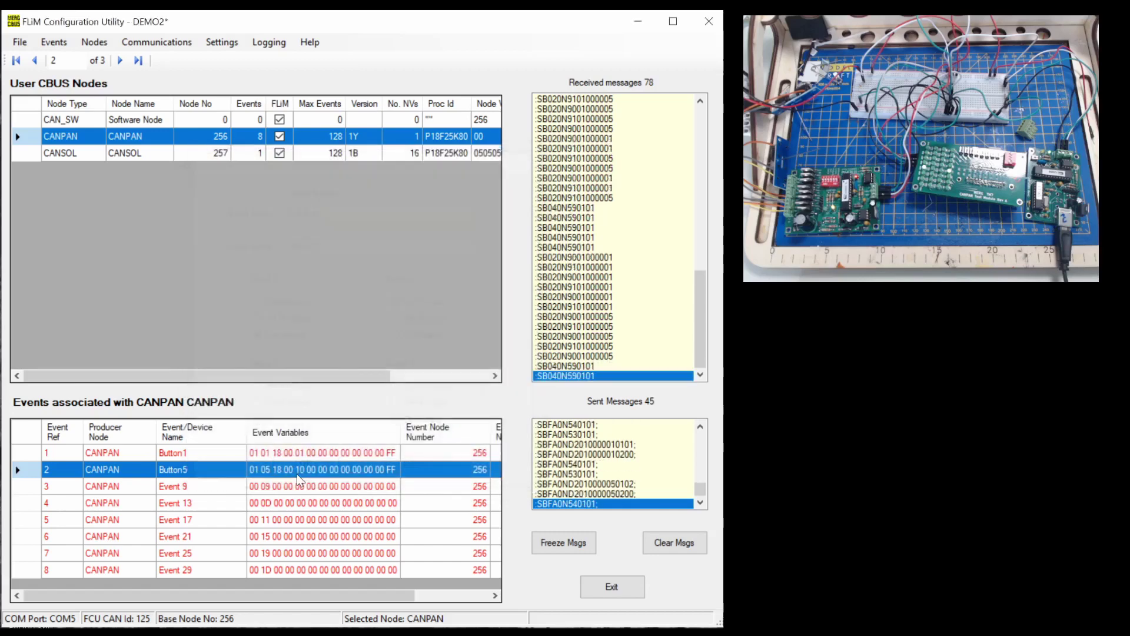
pyautogui.moveTo(297, 474)
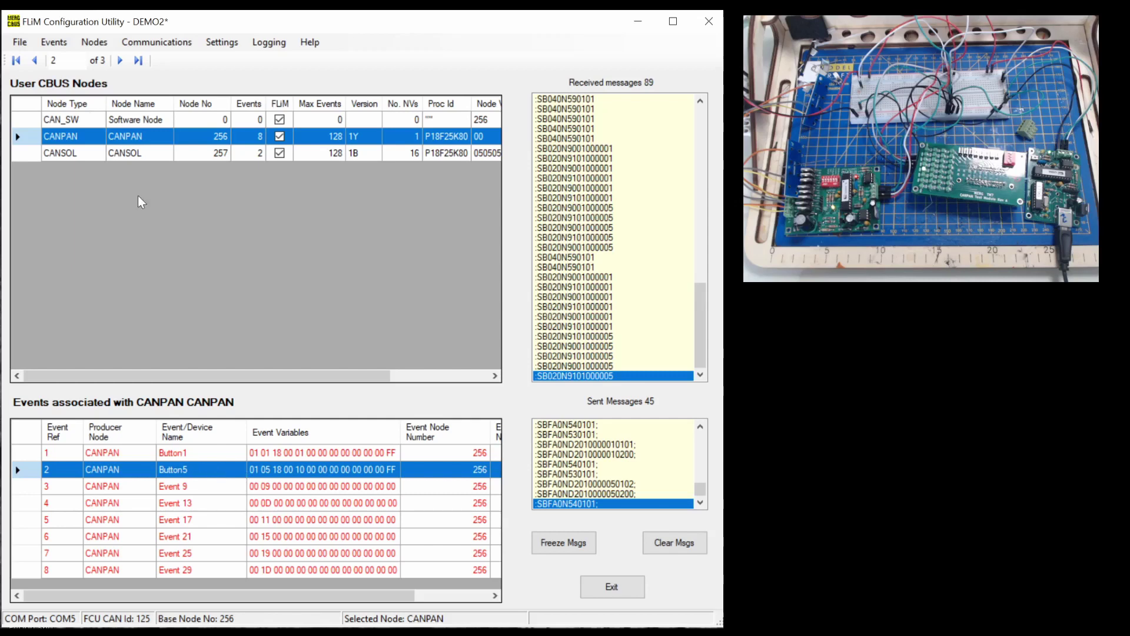
# Send test Button5 on and off events from CANSOL's learned events list
pyautogui.rightClick(184, 476)
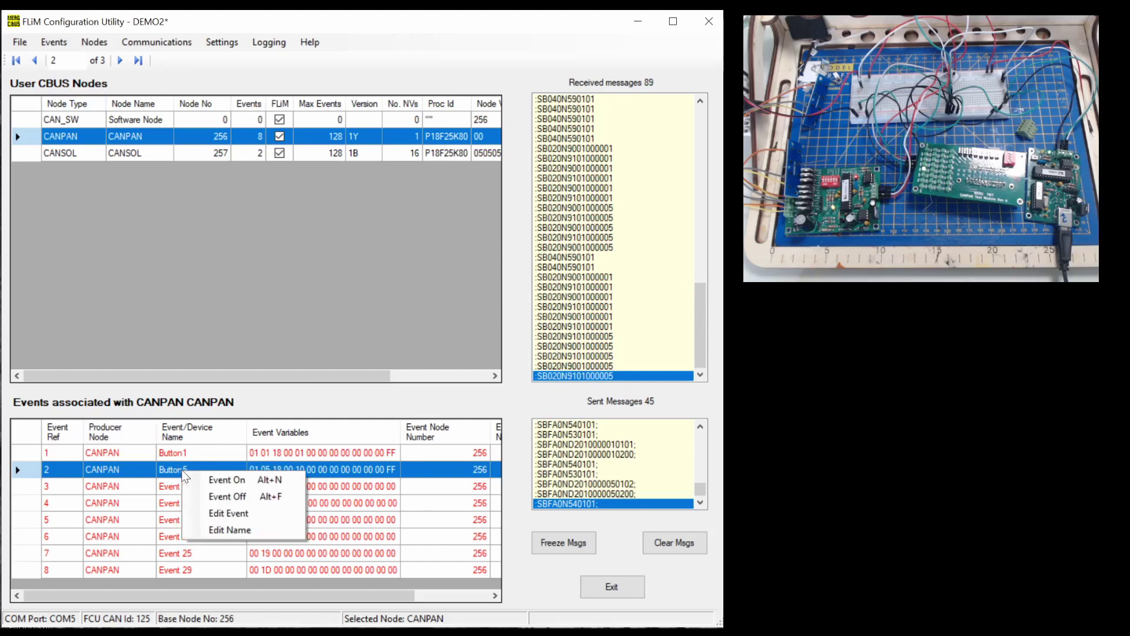
pyautogui.click(217, 514)
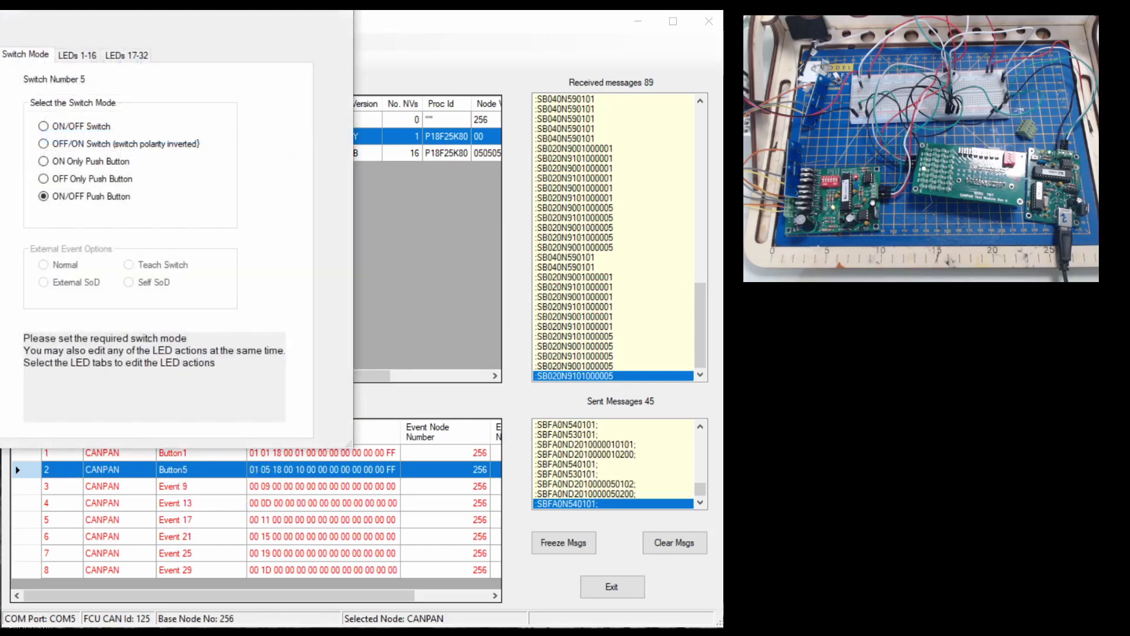
pyautogui.click(140, 154)
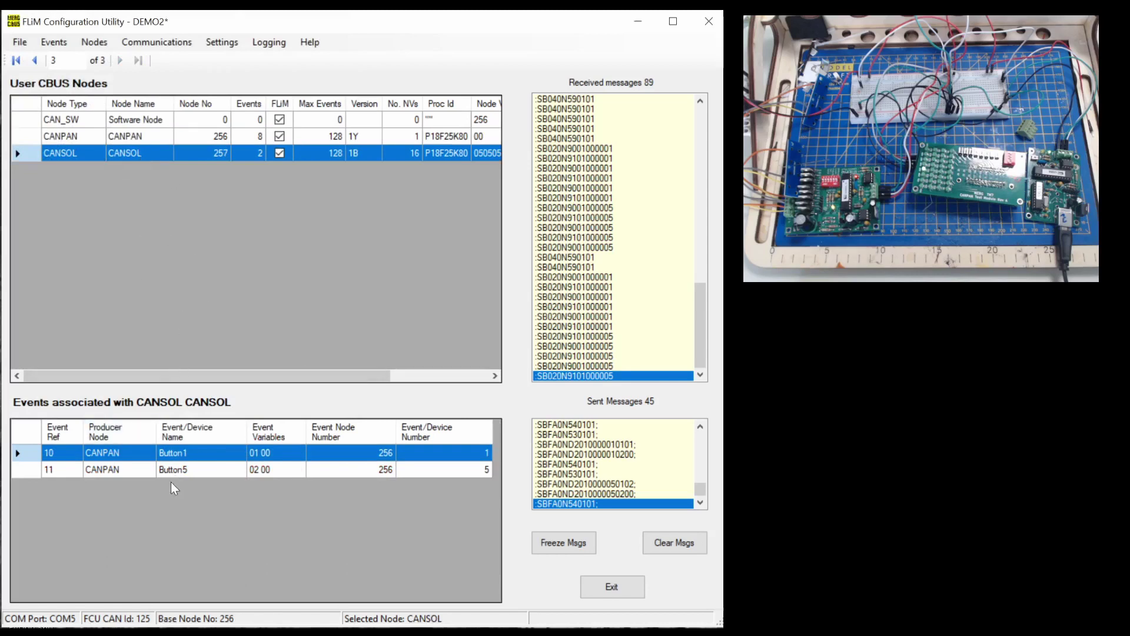
pyautogui.rightClick(180, 470)
pyautogui.click(203, 481)
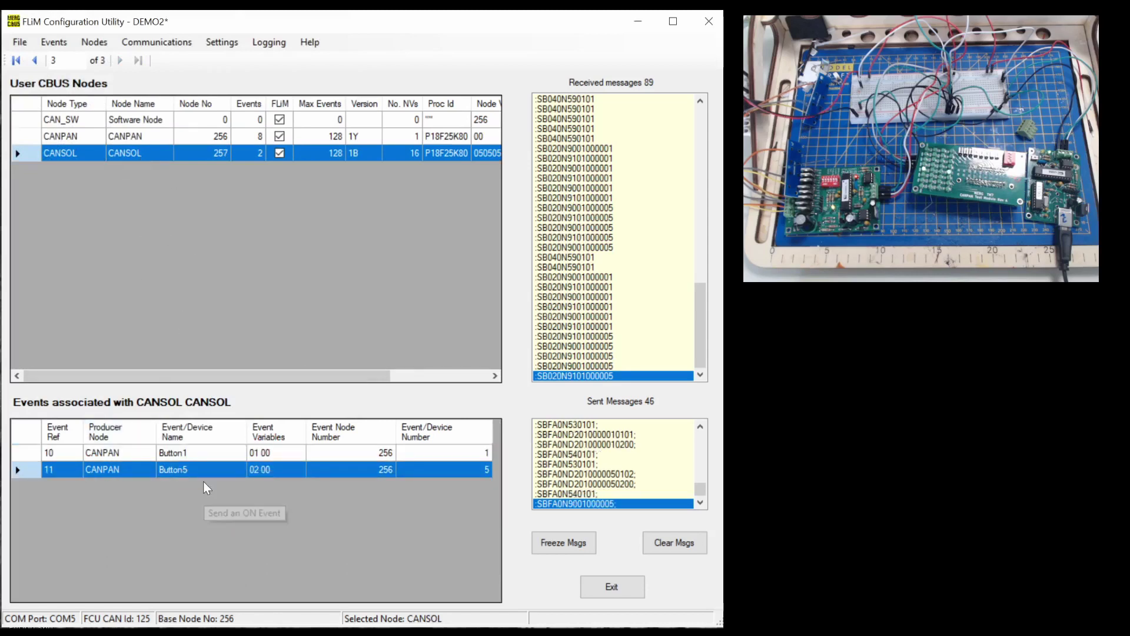
pyautogui.rightClick(206, 469)
pyautogui.click(222, 490)
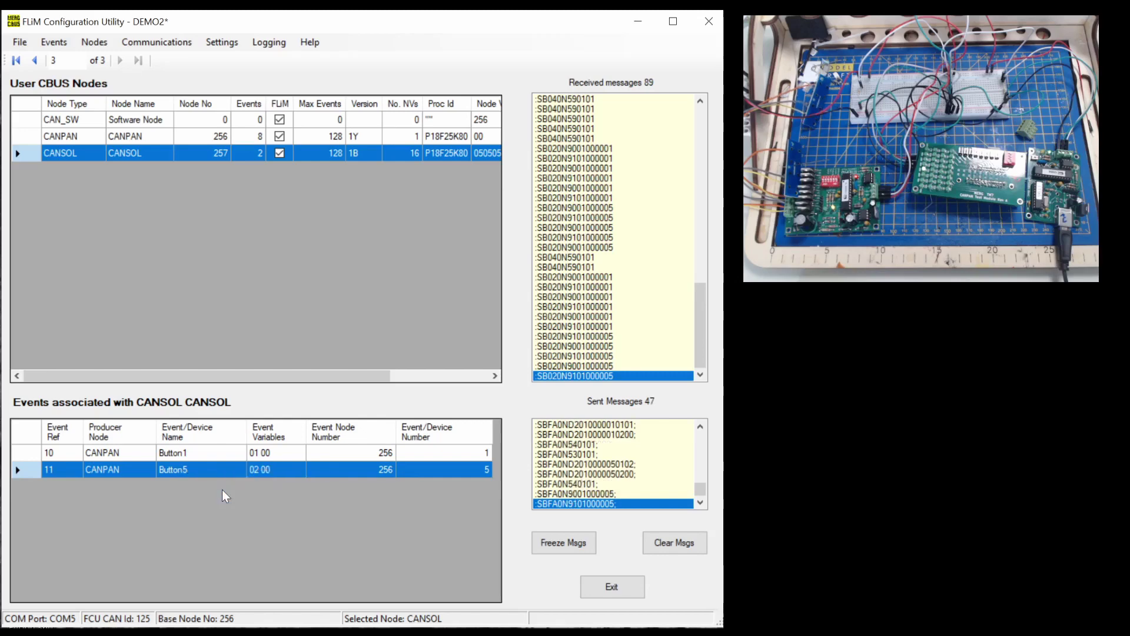
# Edit CANSOL's Button5 event so it also sets Output 1 to A
pyautogui.rightClick(213, 471)
pyautogui.click(245, 515)
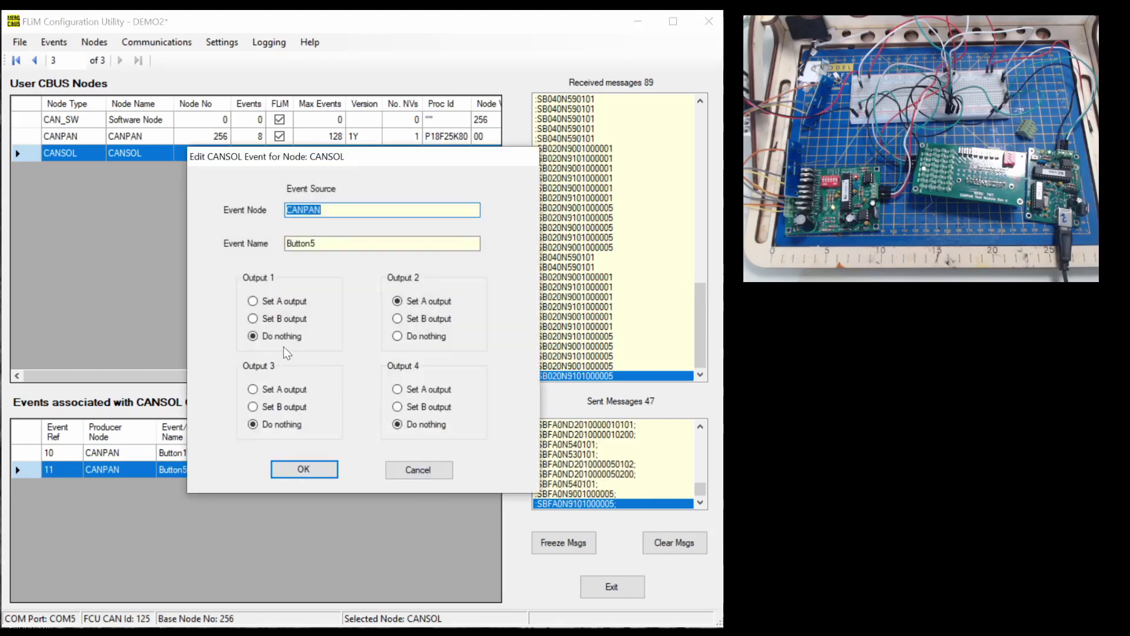
pyautogui.click(266, 302)
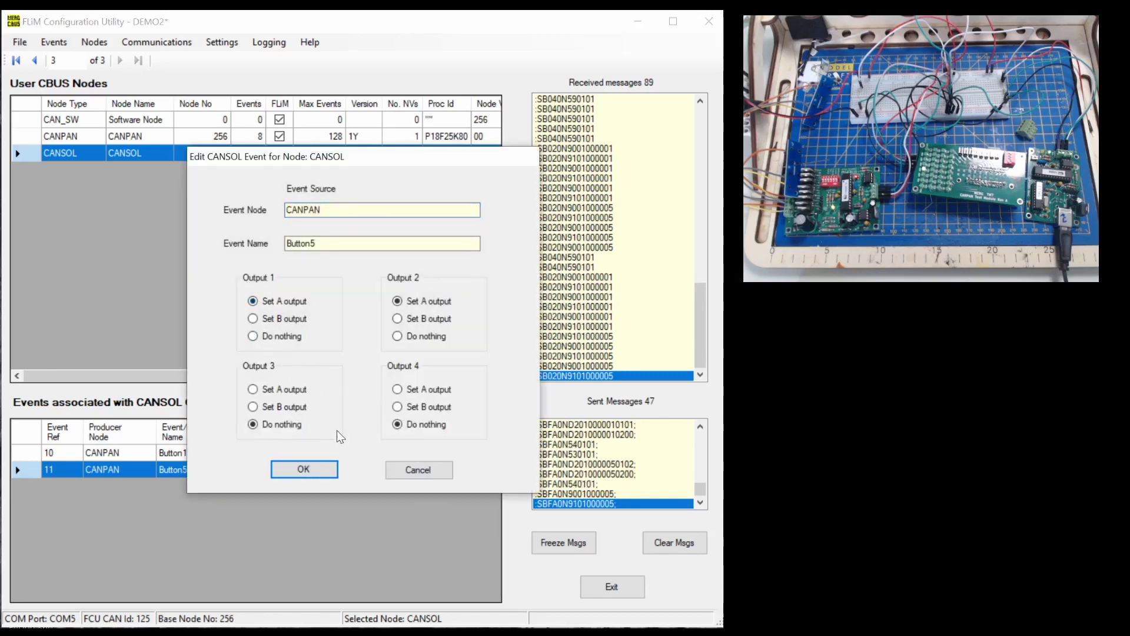
pyautogui.click(304, 469)
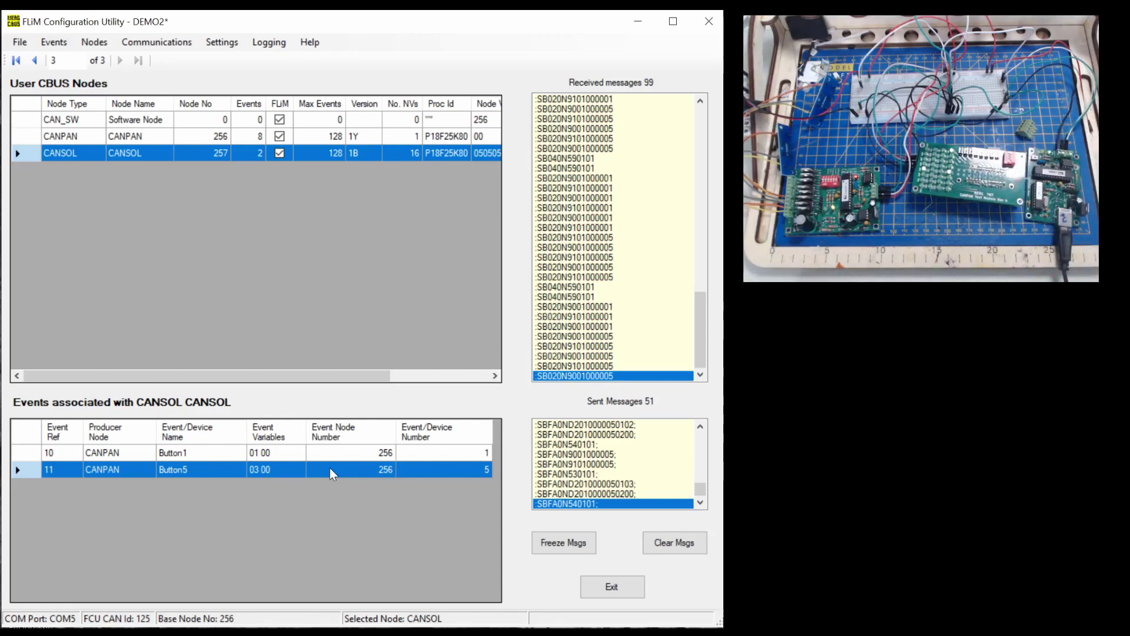
# Set Output 1 to Do nothing in CANSOL's Button5 event, leaving only output 2
pyautogui.rightClick(188, 479)
pyautogui.click(230, 518)
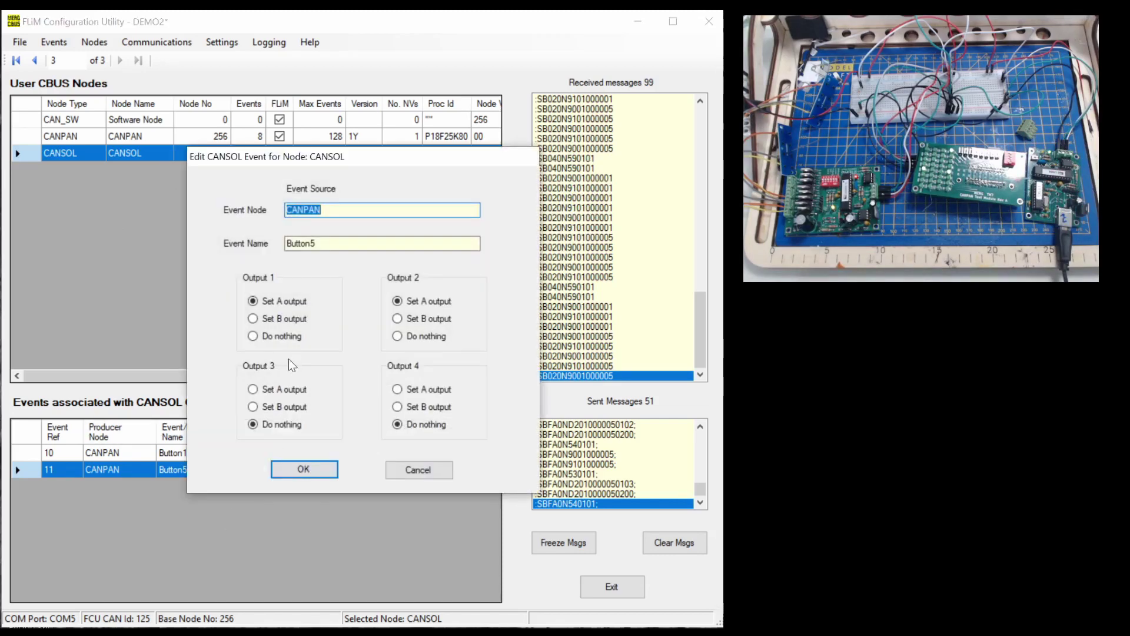
pyautogui.click(267, 335)
pyautogui.click(305, 469)
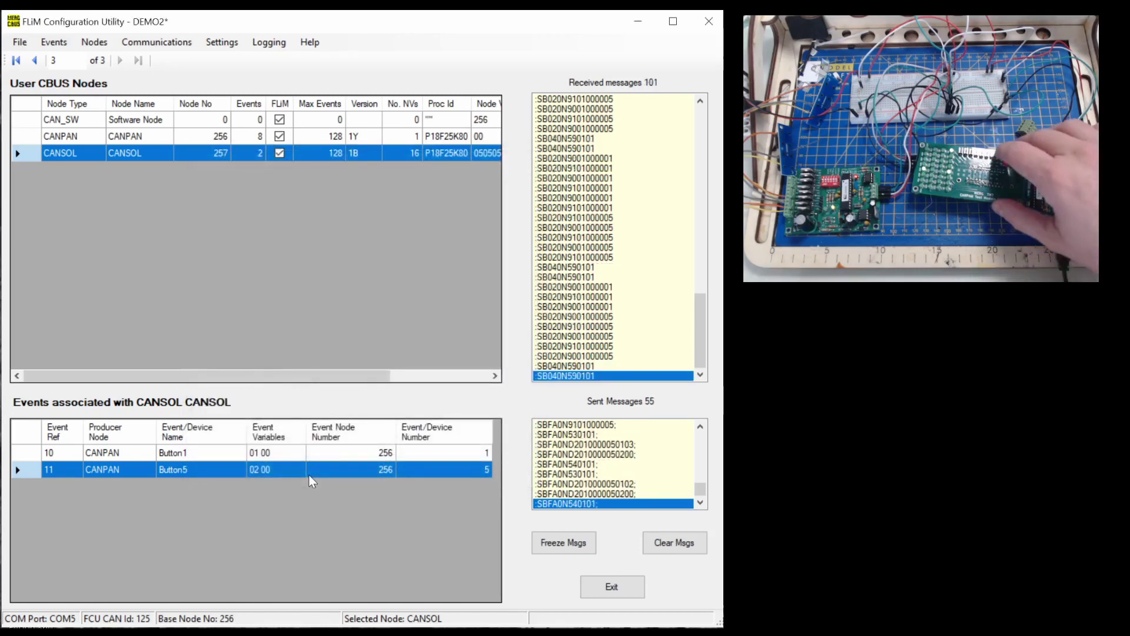